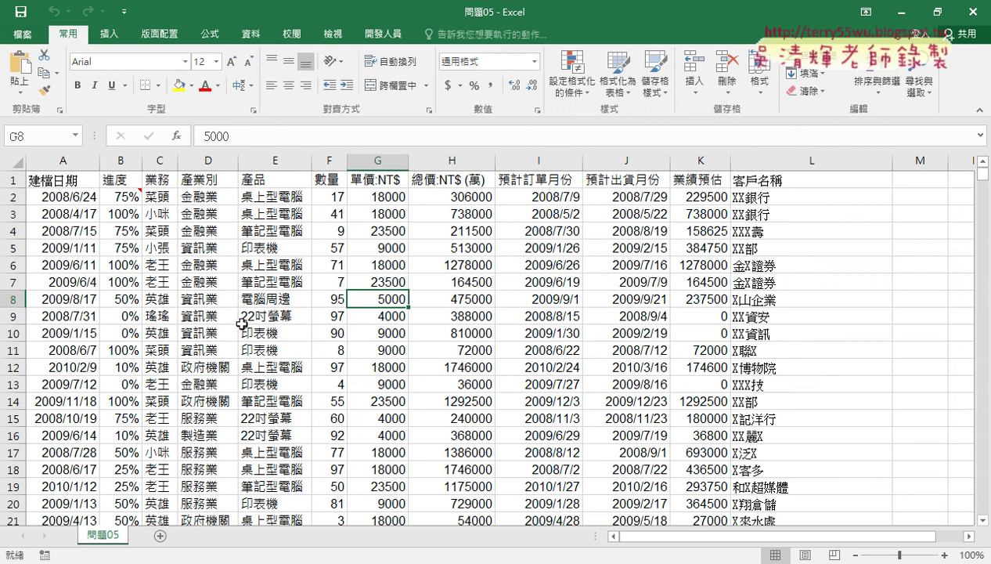
Show the Insert ribbon, then bring up the Google Docs page 程式碼(樞紐分析表) with the VBA code
click(109, 35)
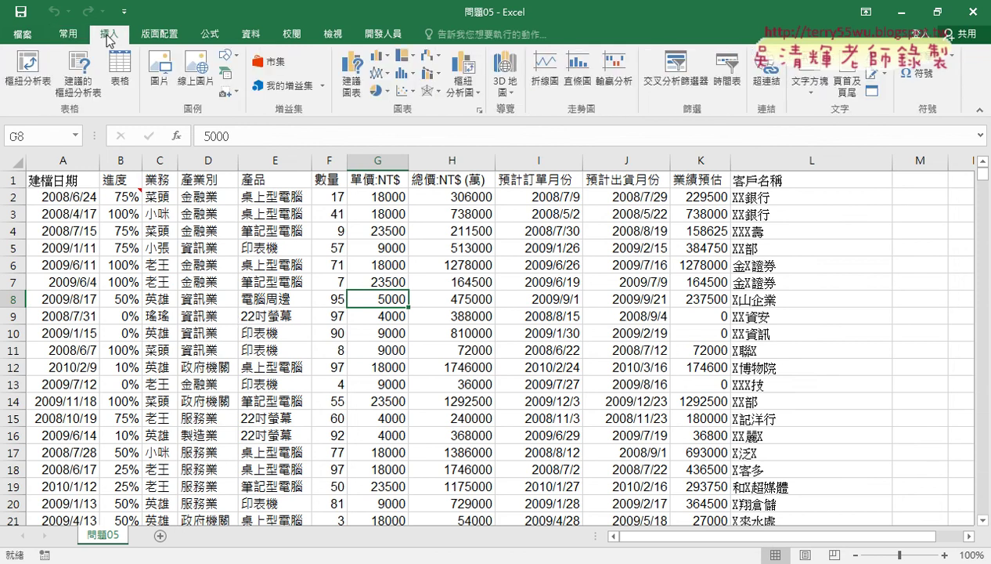
click(34, 85)
Copy 樞紐分析表巨集 from the Sub line in Google Docs and switch back to sheet 問題05
key(alt+Tab)
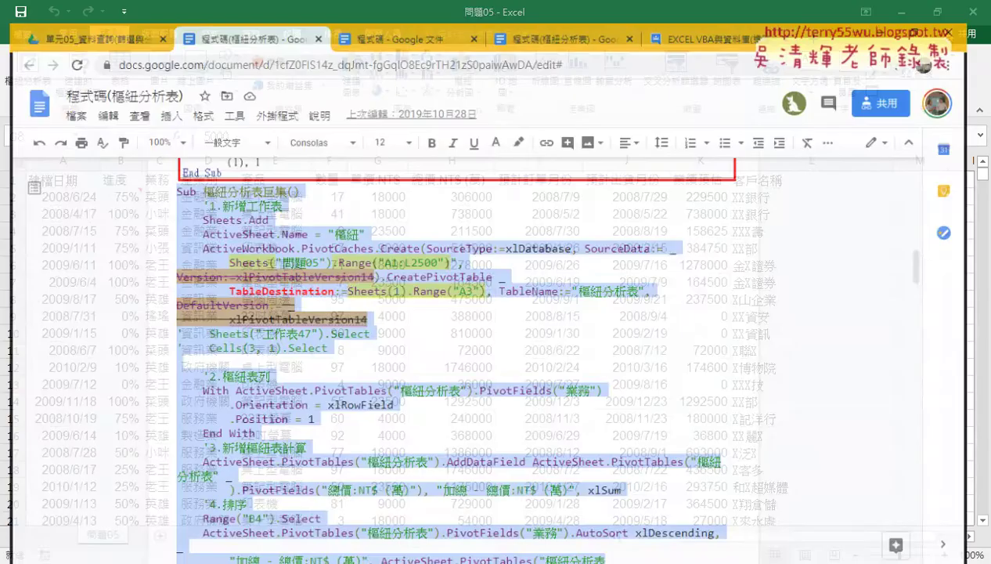
click(289, 282)
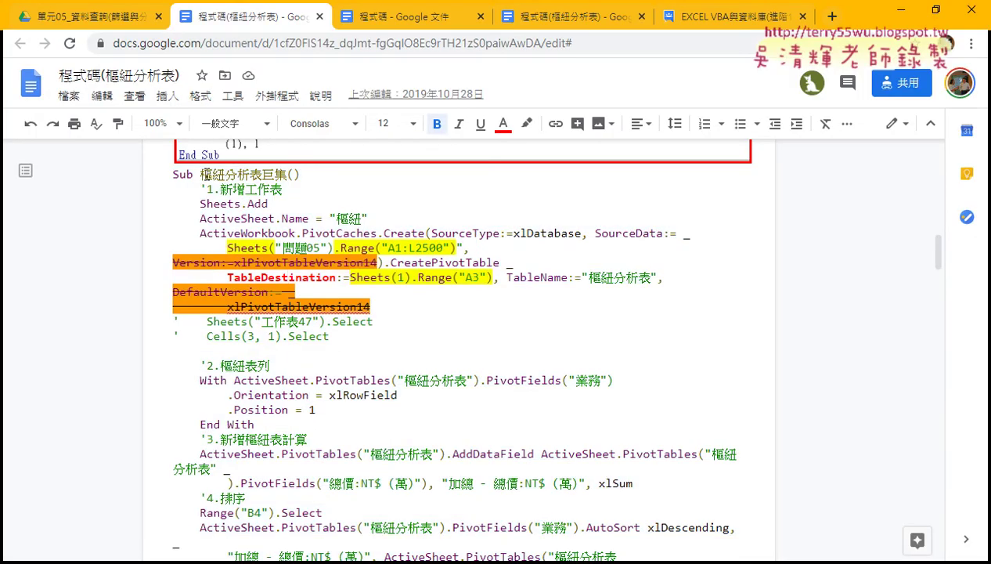
drag(200, 173, 288, 174)
key(ctrl+c)
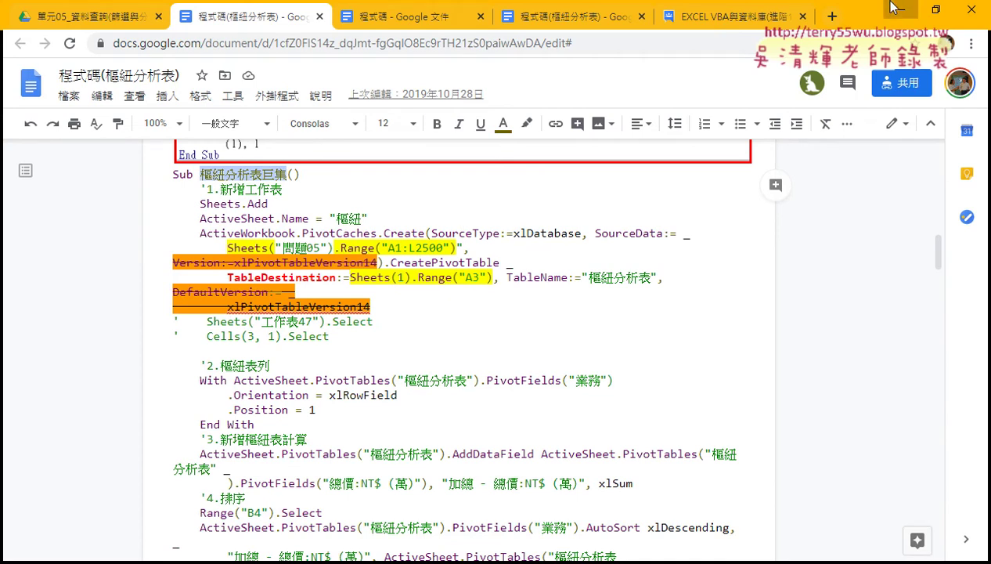
key(alt+Tab)
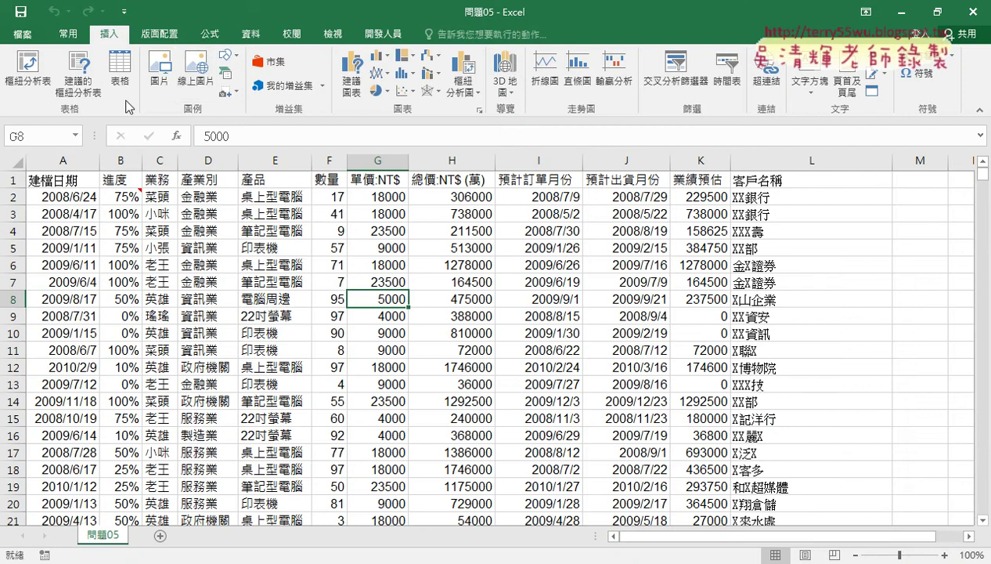
Begin recording a macro with the pasted name 樞紐分析表巨集, stored in this workbook
click(383, 33)
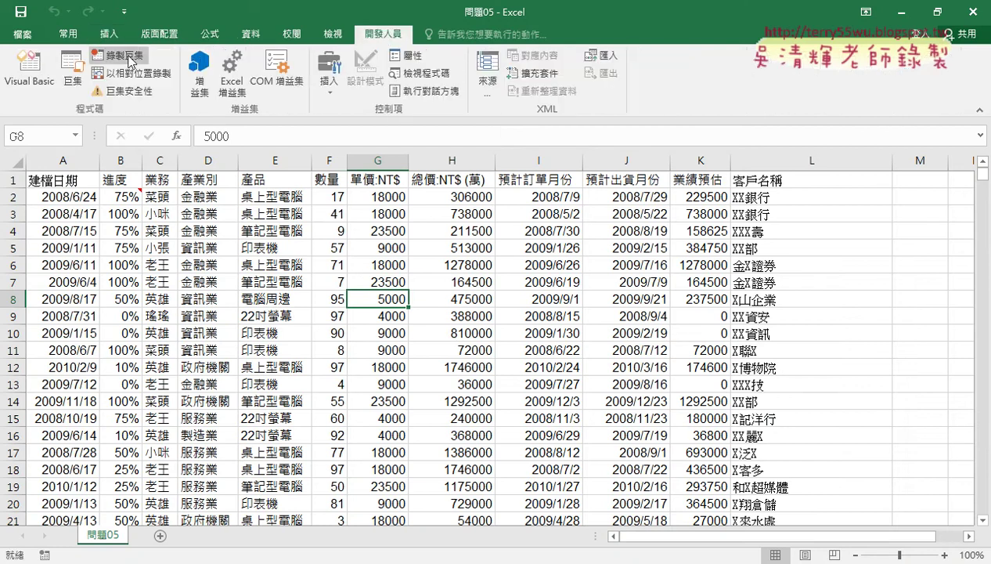
click(130, 56)
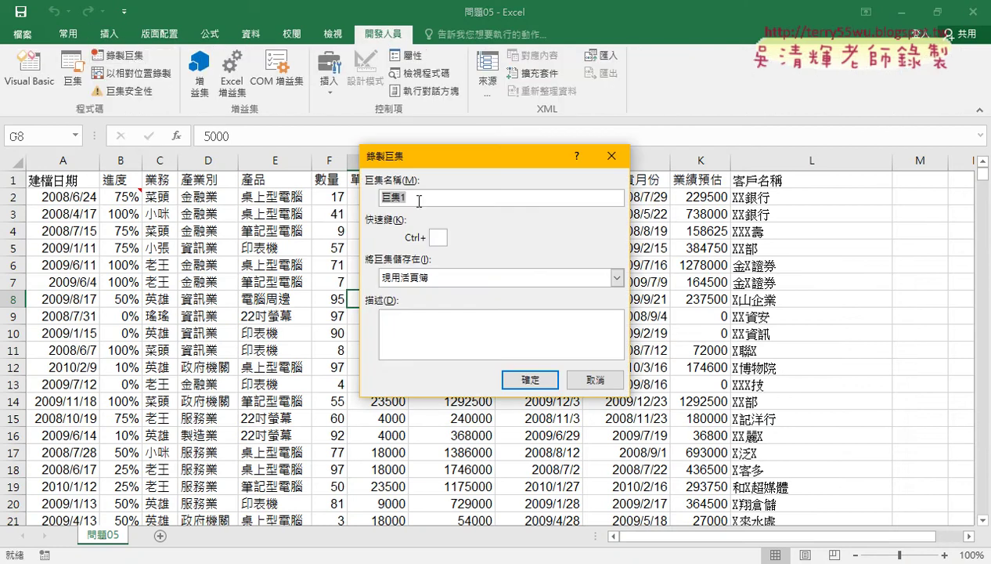
right_click(418, 199)
click(444, 247)
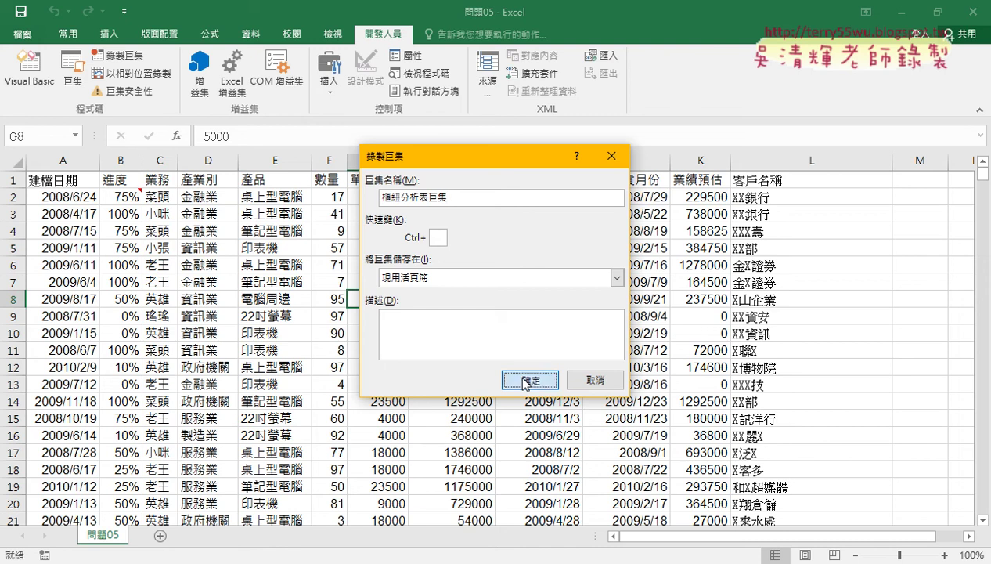
click(524, 380)
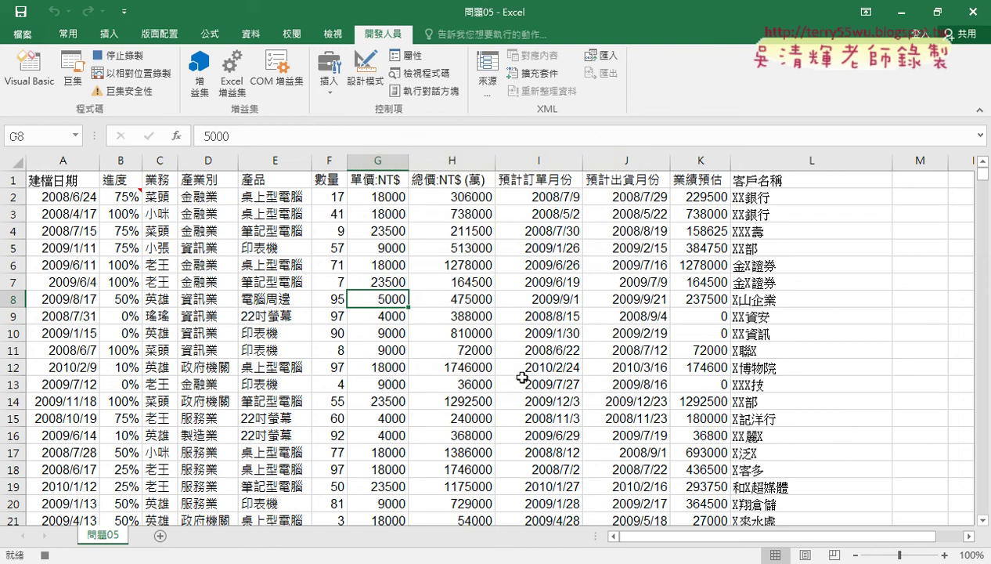
Insert a PivotTable from 問題05!$A$1:$L$2500 on a new worksheet
click(109, 34)
click(28, 67)
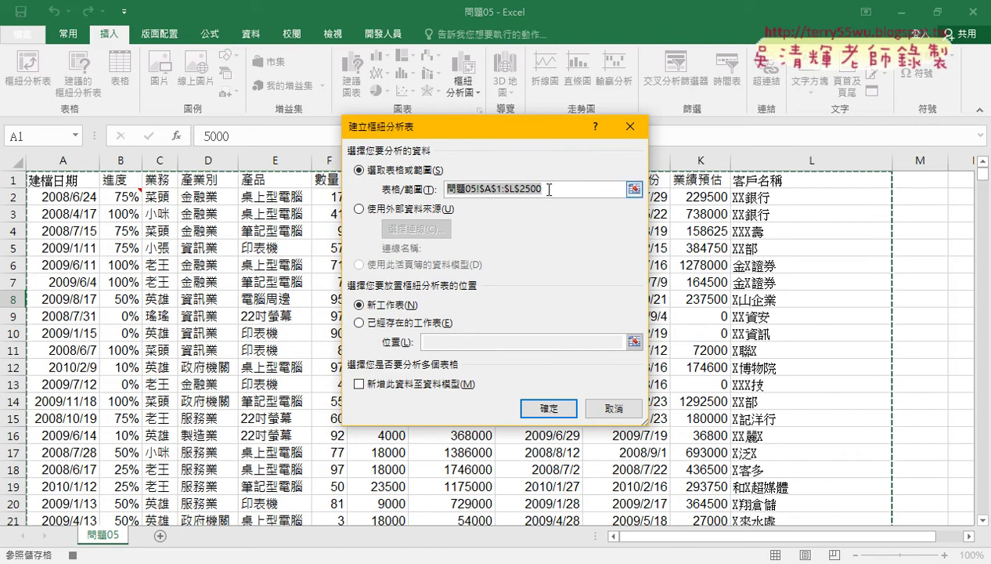
click(544, 409)
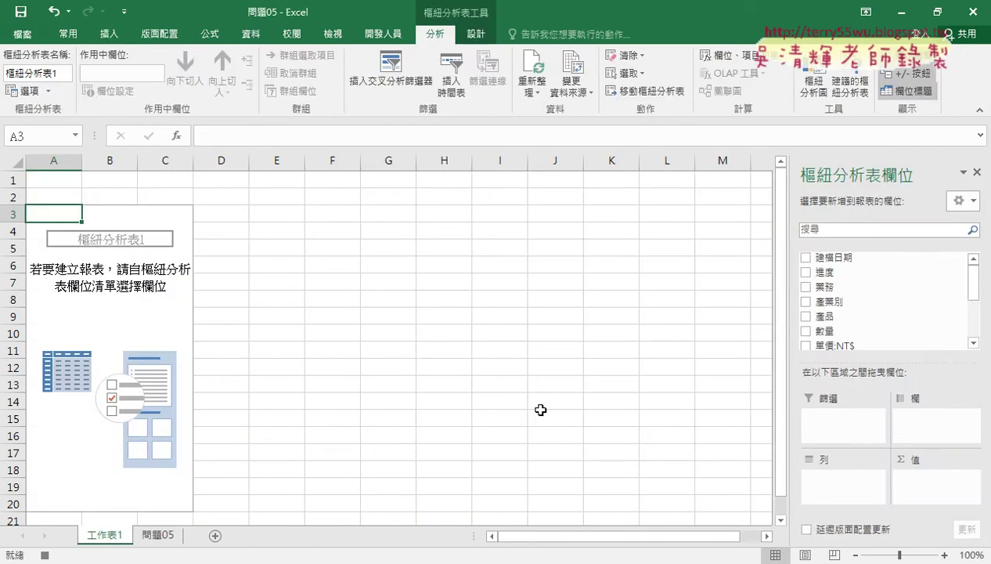
Put 業務 in the pivot rows and sum 總價:NT$ (萬) in Values
drag(828, 286, 841, 491)
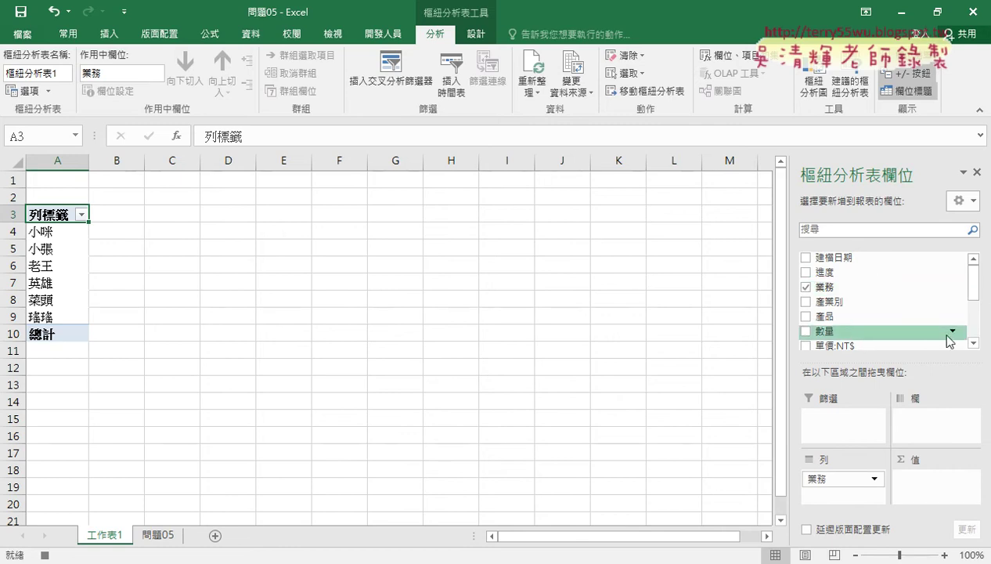
click(974, 343)
click(974, 343)
drag(842, 298, 932, 501)
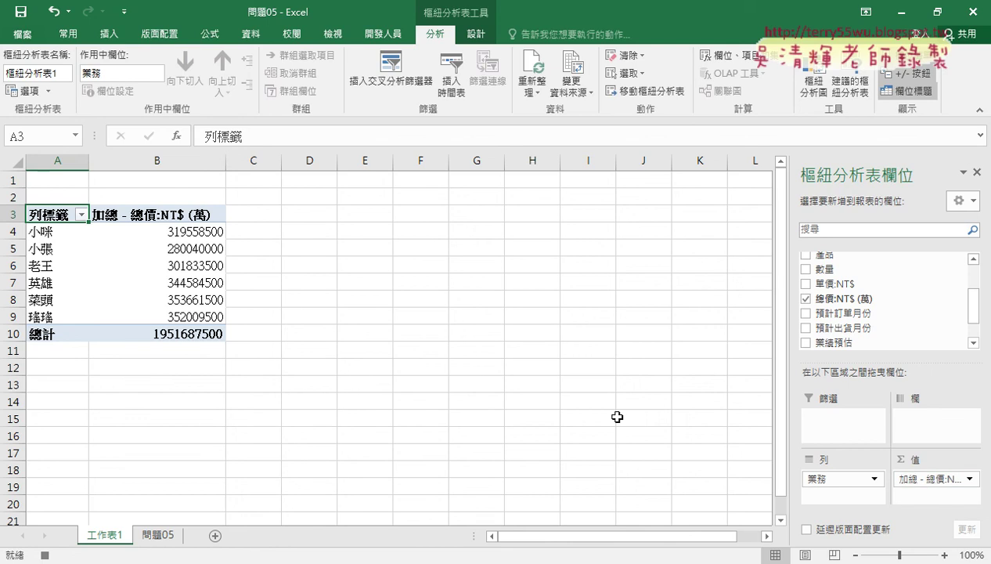
Sort the salesperson totals starting at B4 from largest to smallest
click(191, 233)
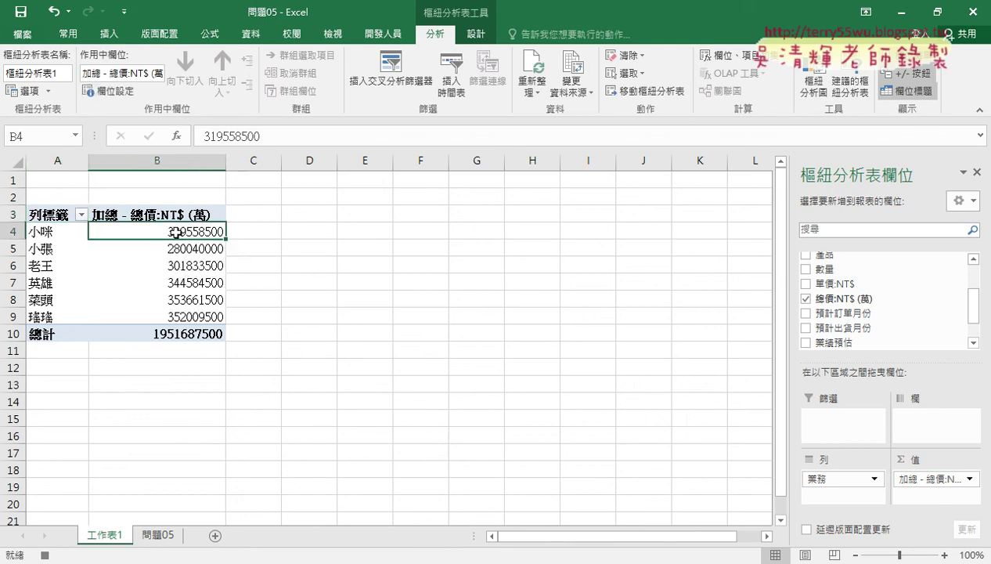
mouse_move(173, 233)
click(253, 34)
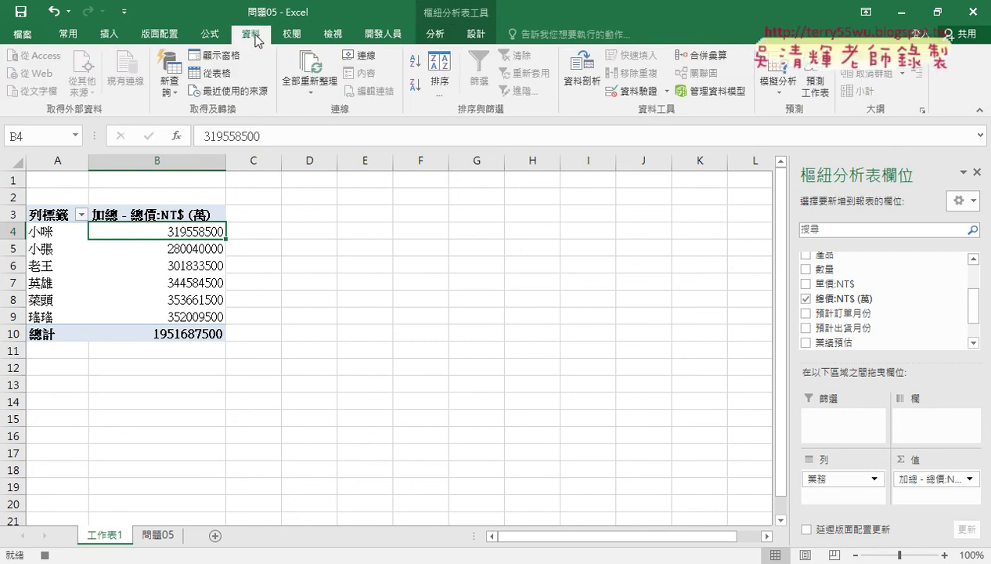
click(417, 89)
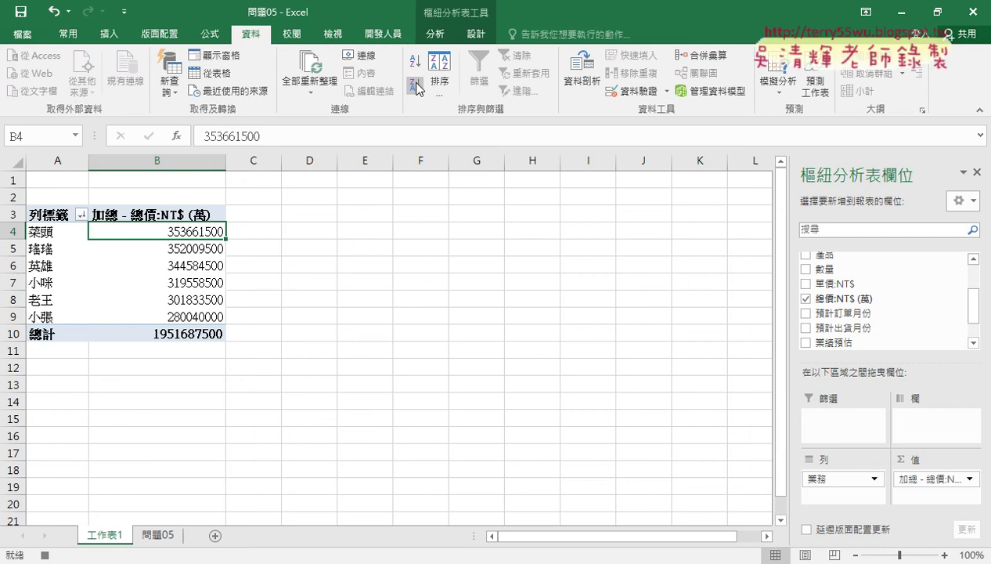
Stop the macro recording and return to the Google Docs code at the 錄製分割工作表巨集 section
click(382, 34)
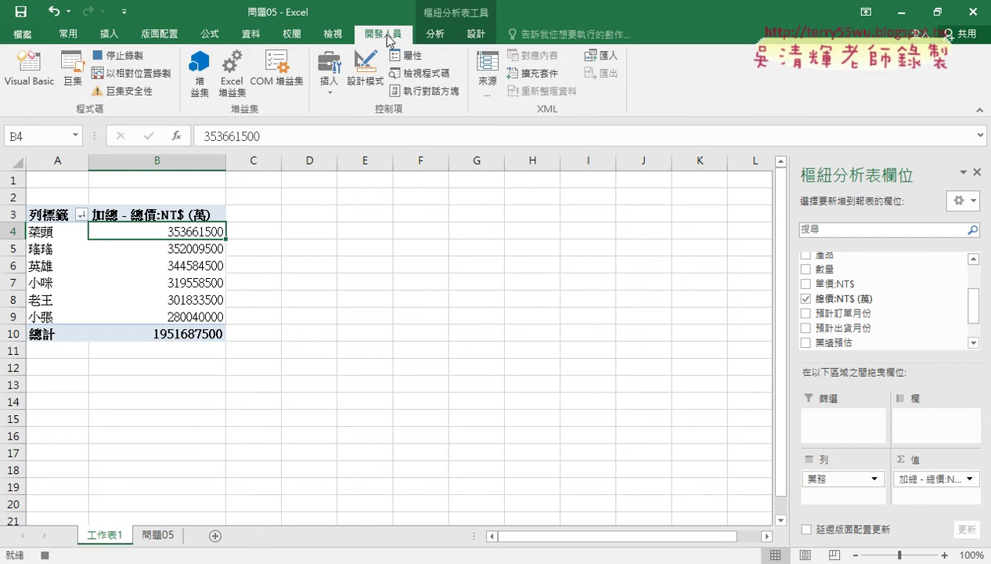
click(126, 57)
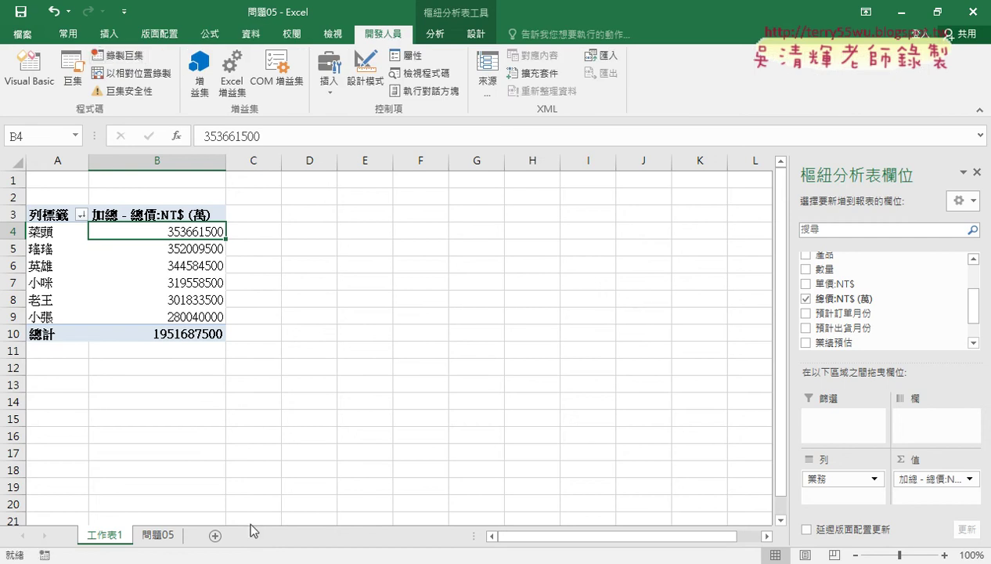
click(251, 563)
scroll(295, 494, down, 2)
Select the name 分割工作表巨集 on its Sub line, then minimize Chrome back to 工作表1
scroll(295, 495, down, 3)
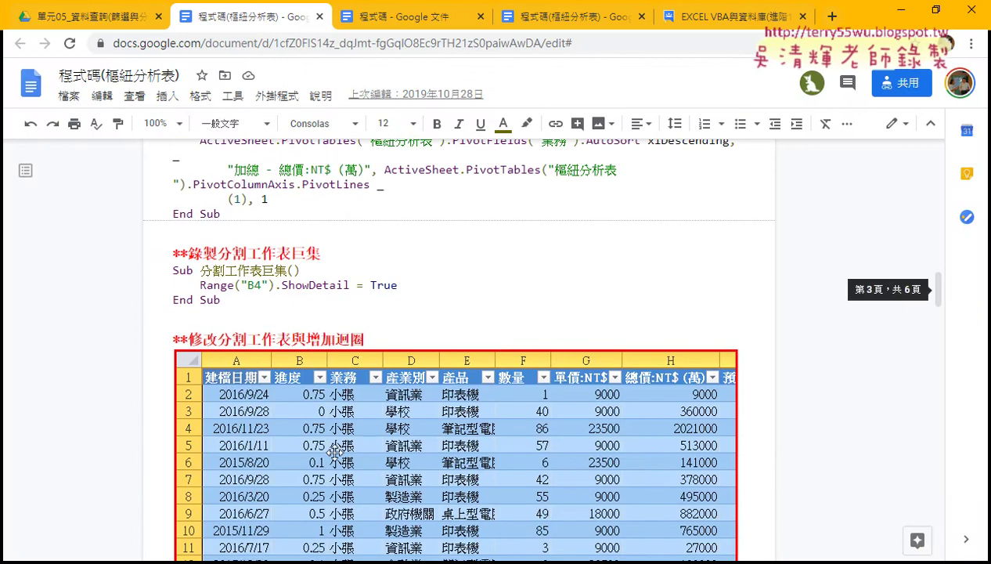
drag(200, 270, 285, 271)
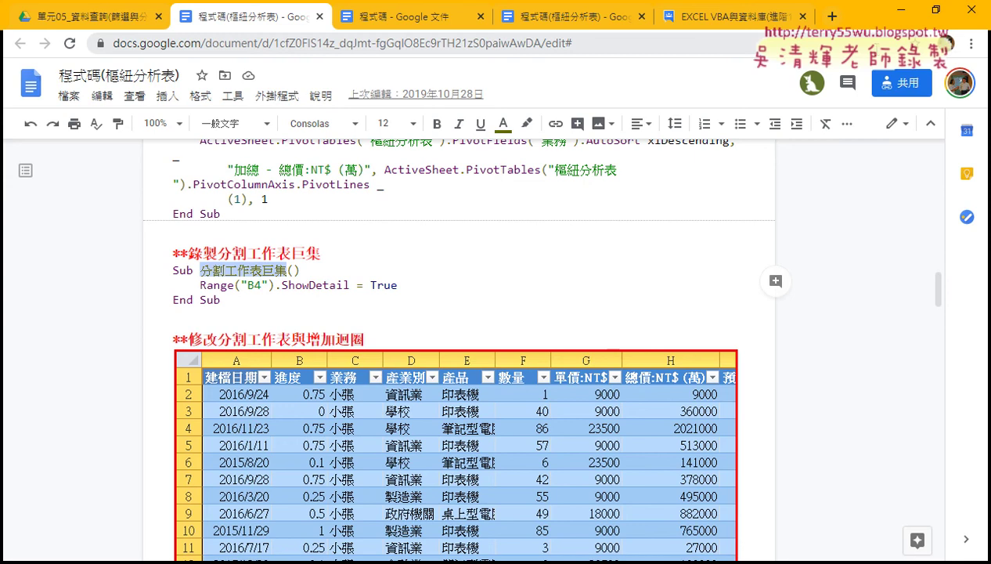
click(891, 10)
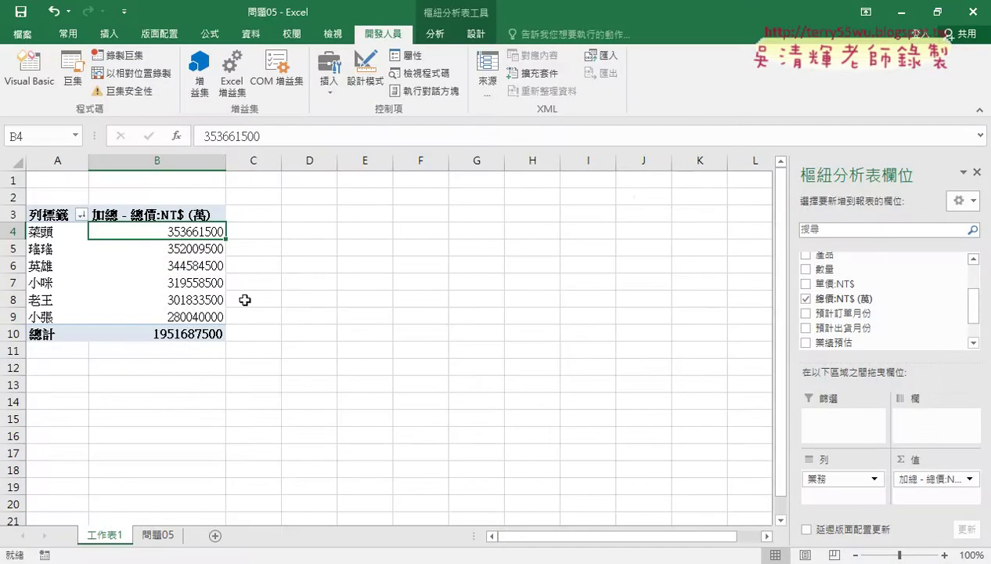
double_click(182, 231)
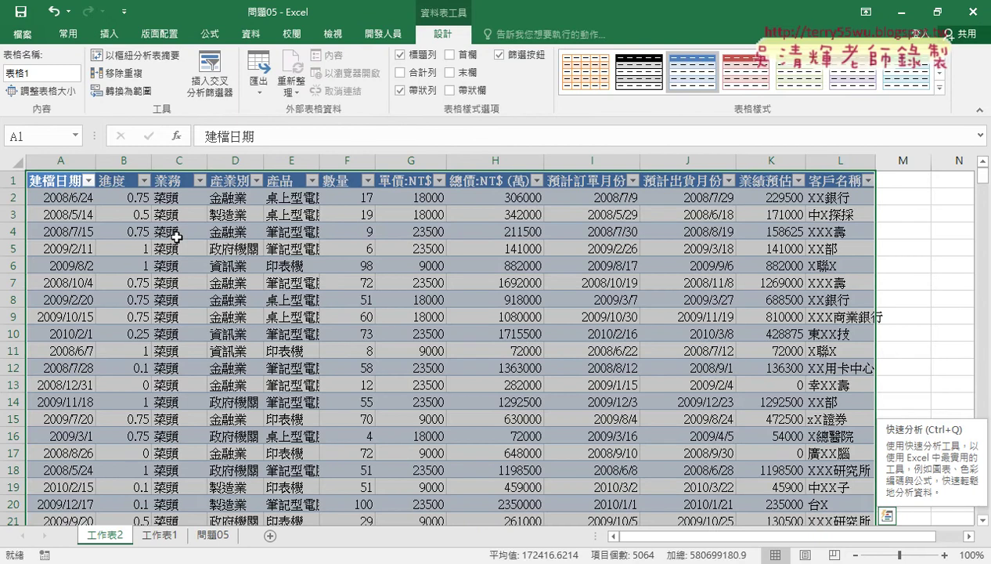
right_click(104, 535)
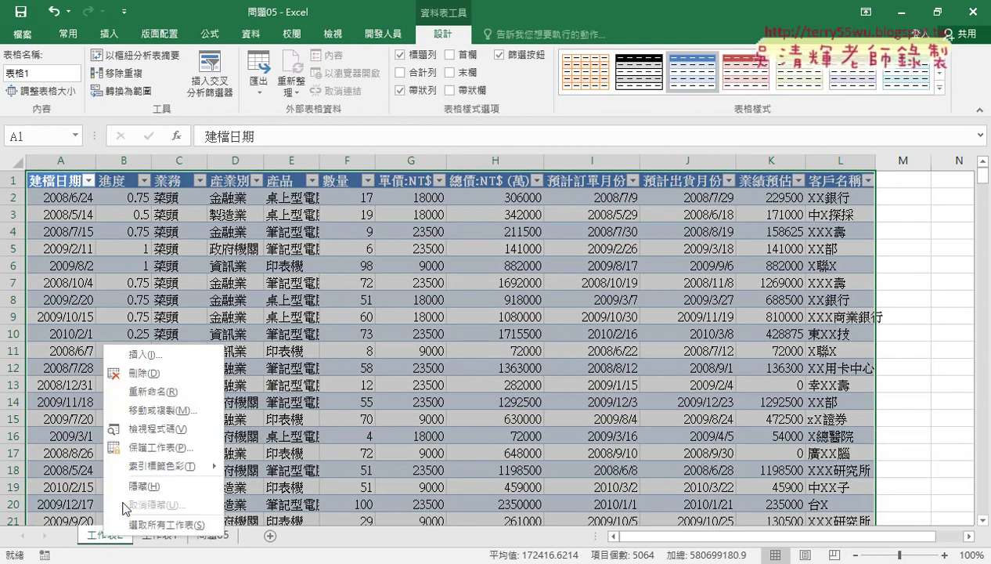
click(143, 372)
click(461, 330)
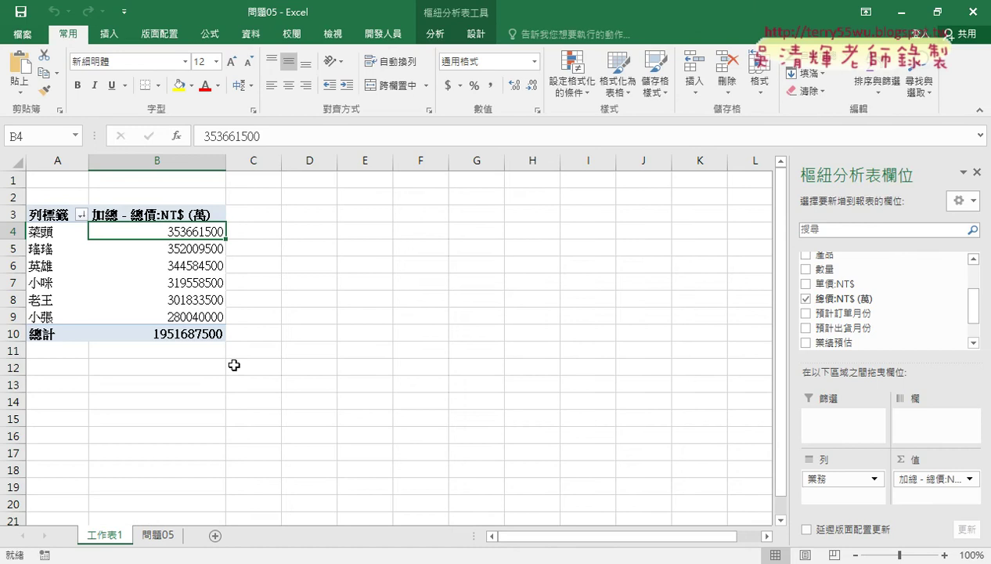
Record macro 分割工作表巨集 and double-click B4 to generate 菜頭's detail sheet
click(380, 38)
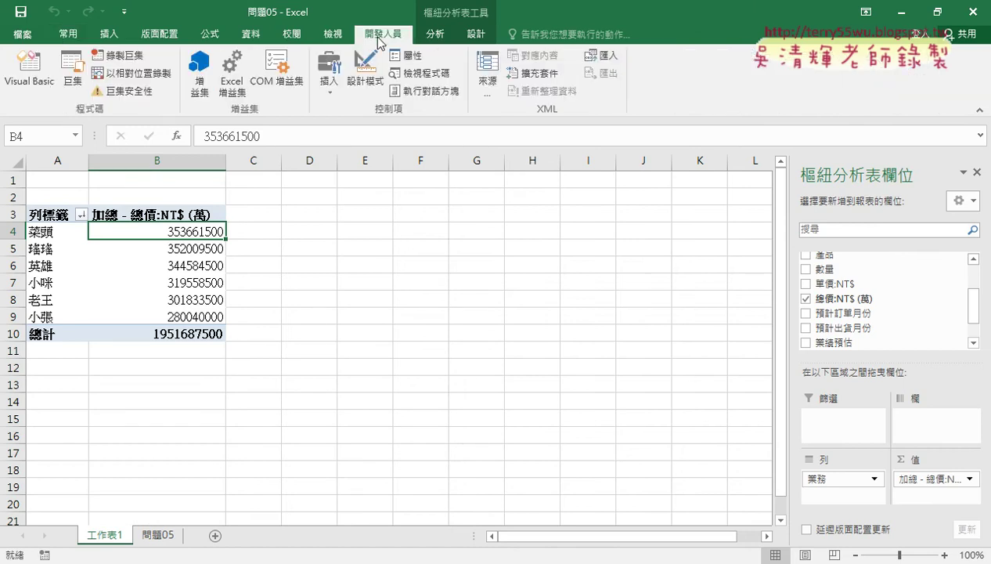
click(116, 56)
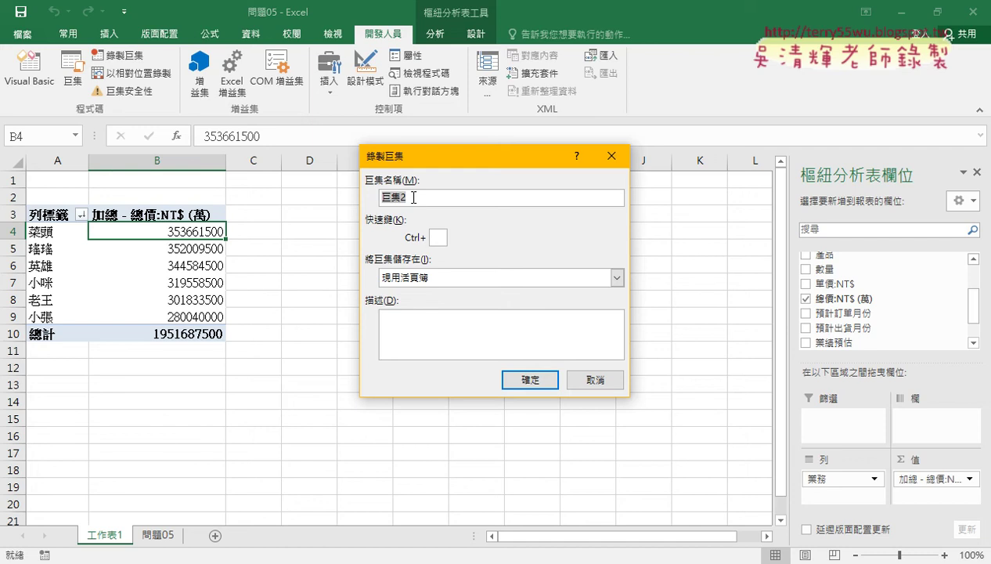
text(分割工作表巨集)
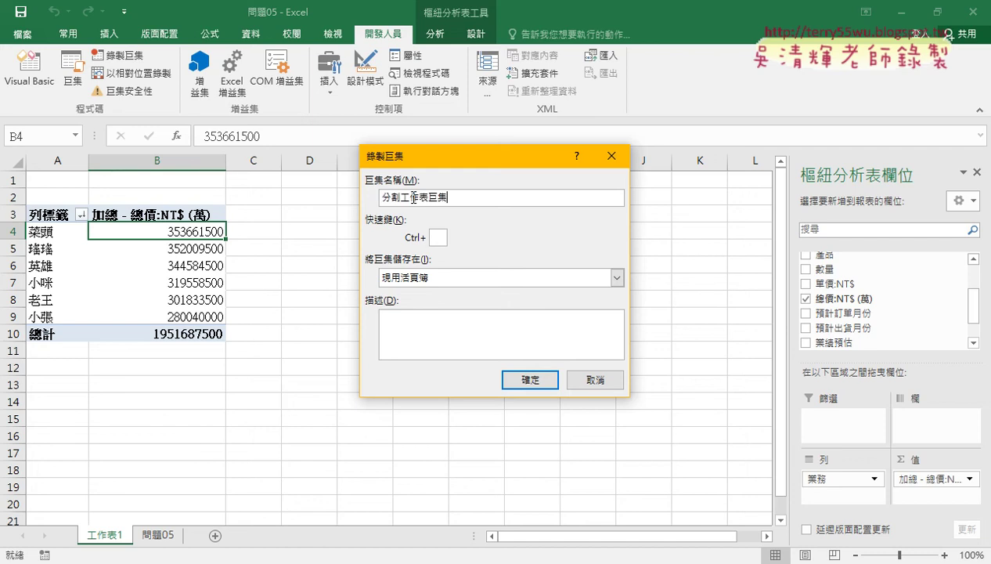
drag(428, 198, 461, 199)
click(505, 378)
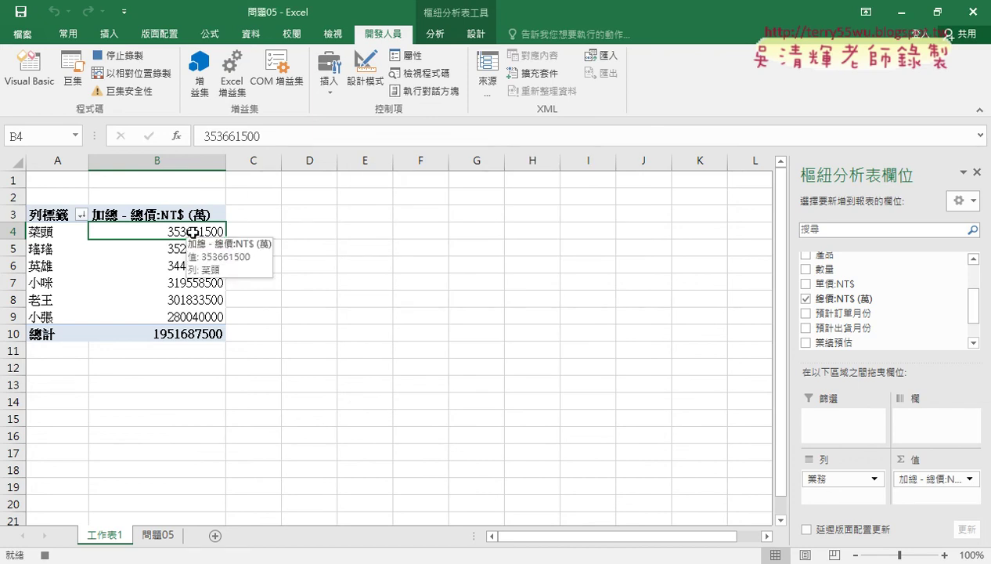
double_click(192, 233)
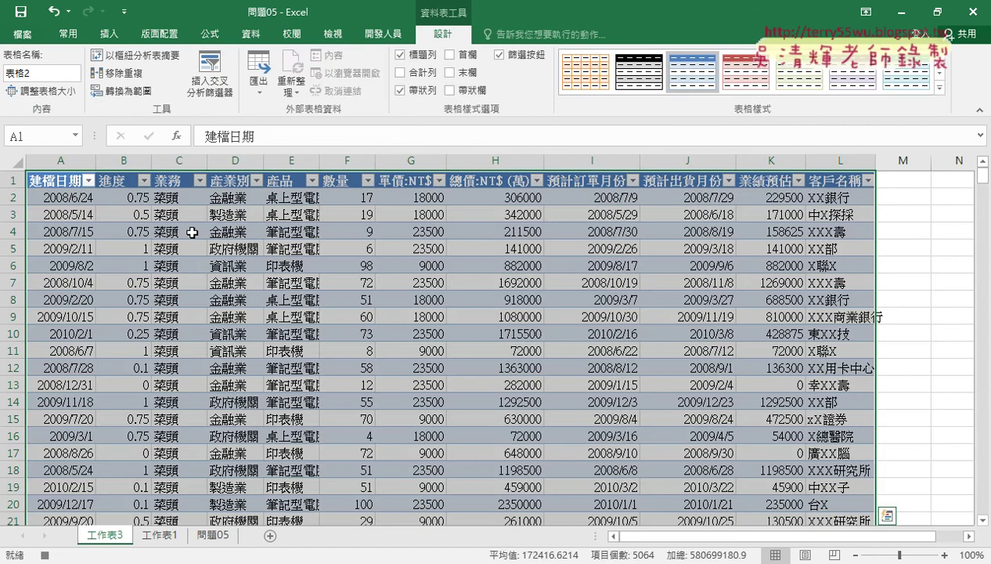
Stop recording, then open the Macros list and select 樞紐分析表巨集
click(374, 35)
click(118, 56)
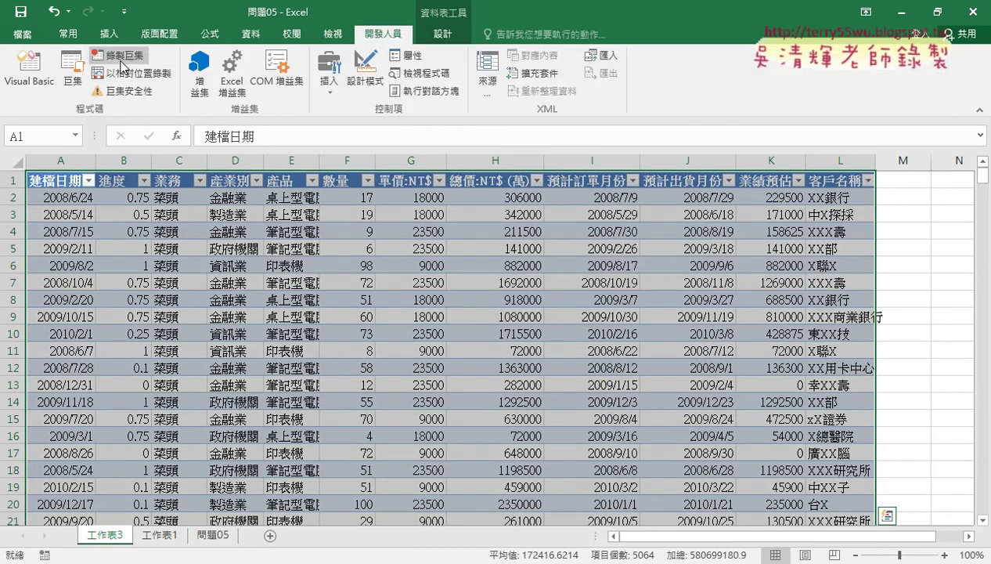
click(72, 79)
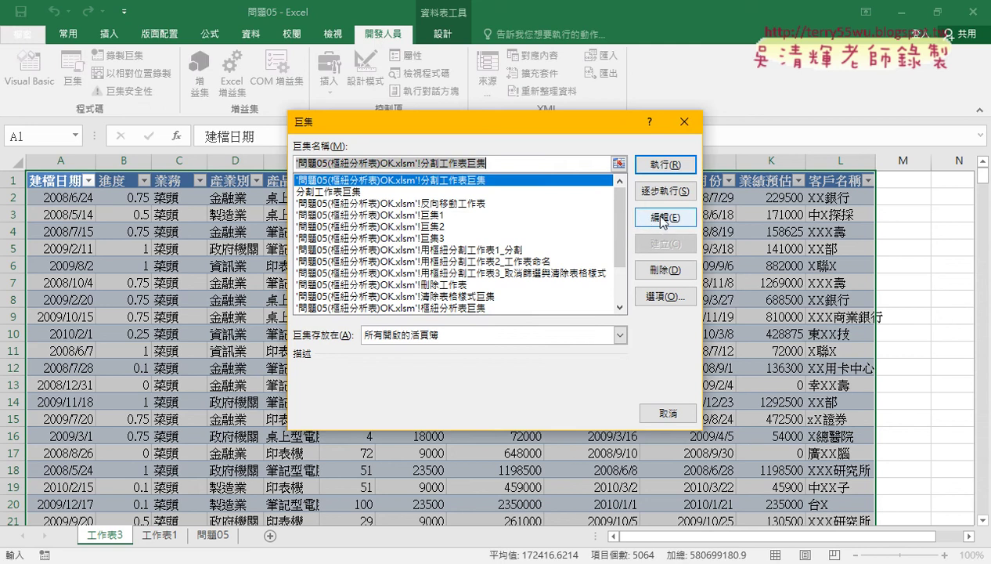
click(682, 121)
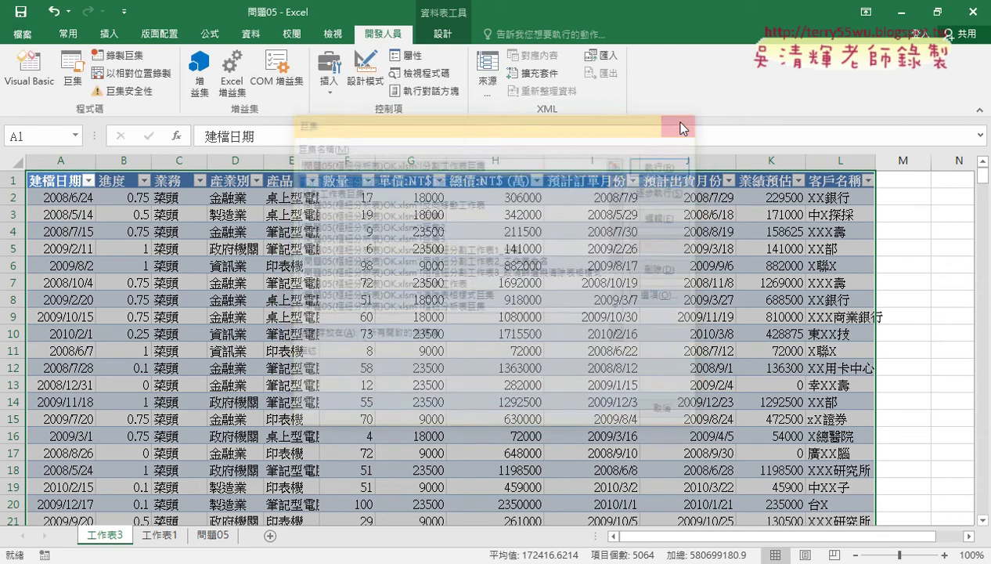
click(76, 81)
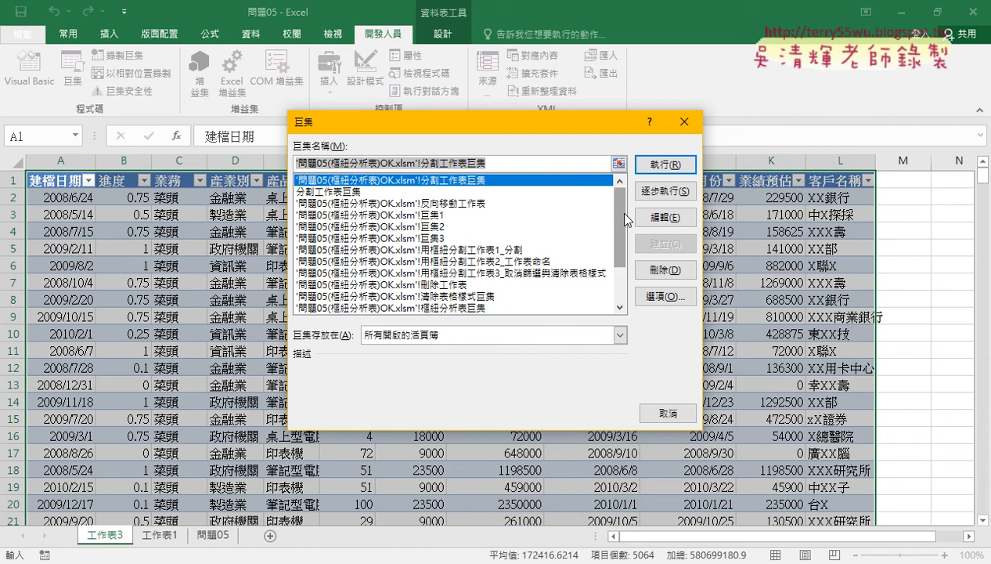
drag(622, 220, 622, 255)
click(335, 268)
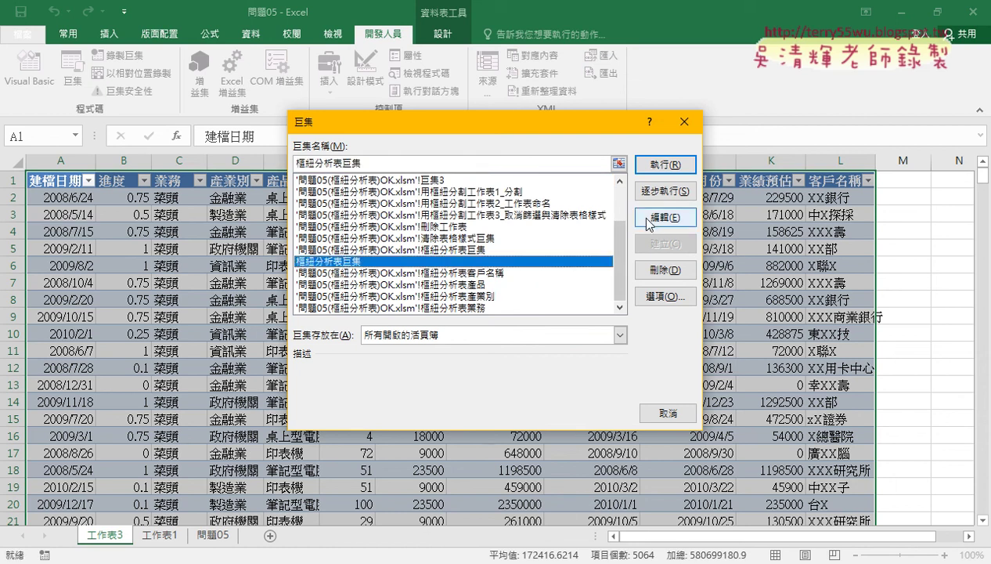
click(683, 121)
Open the VBA editor, enlarge the project pane, and open Module1 of 問題05.xlsx
click(32, 71)
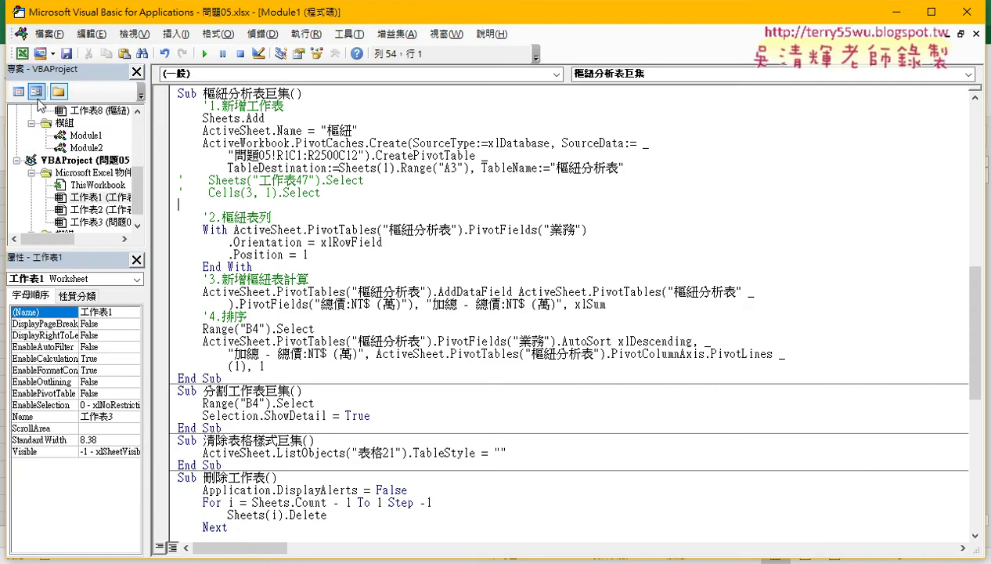
drag(141, 161, 141, 194)
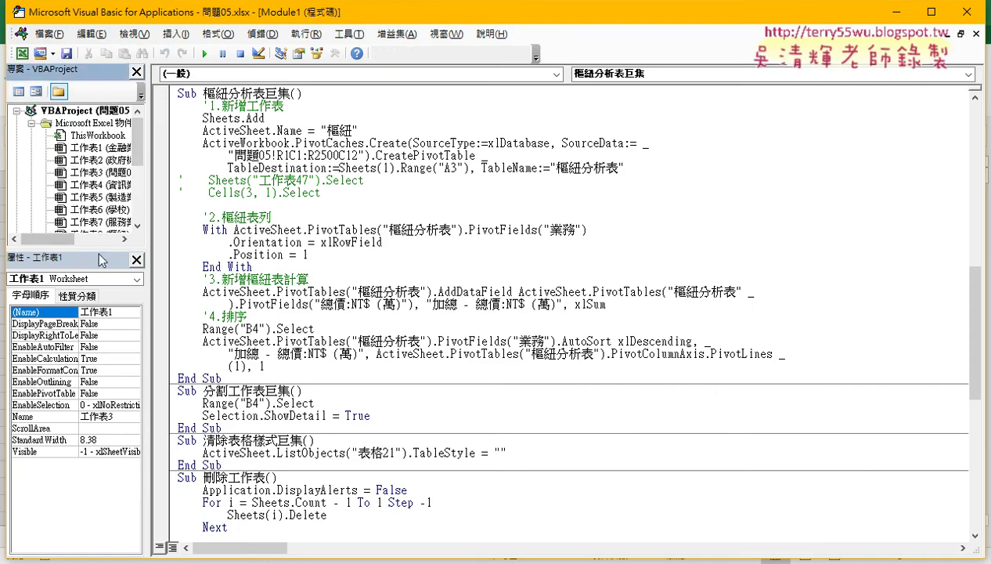
drag(104, 250, 104, 360)
drag(148, 288, 264, 288)
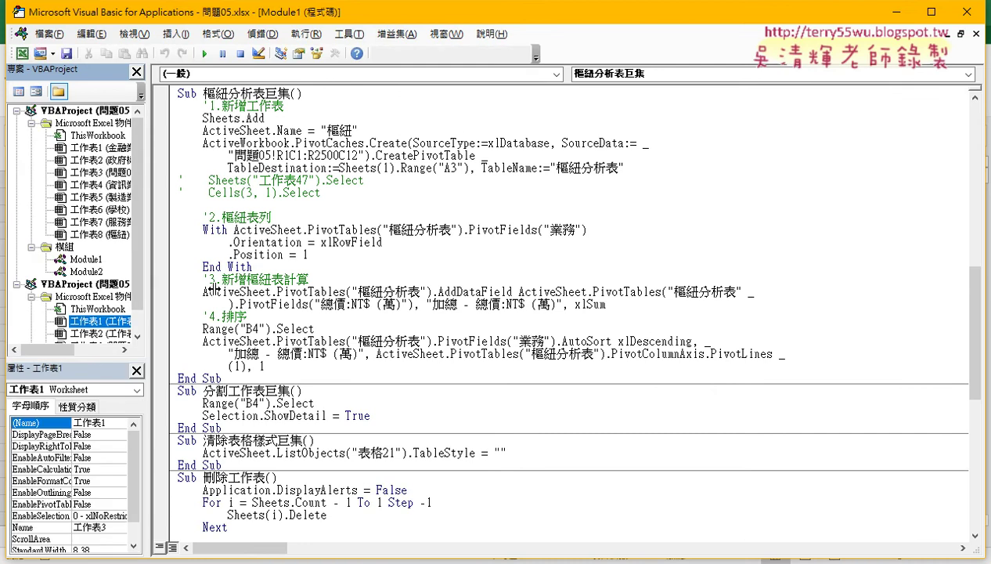
scroll(265, 288, down, 1)
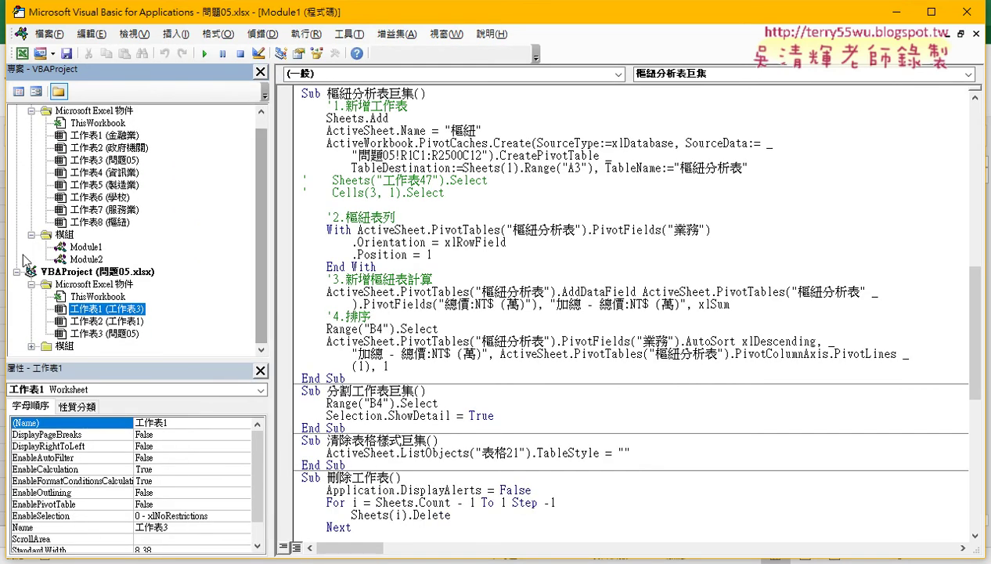
click(115, 273)
double_click(61, 345)
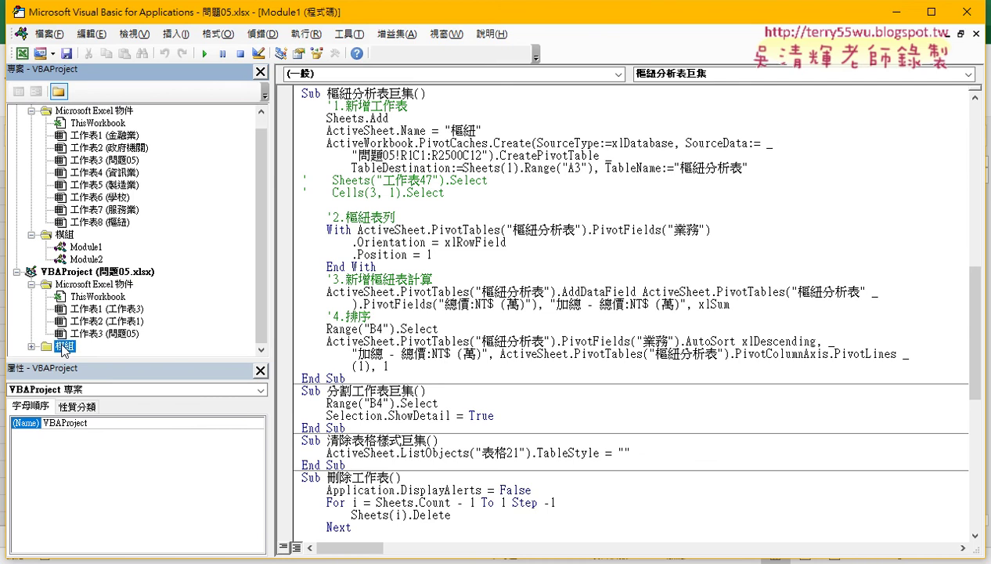
click(89, 349)
double_click(89, 348)
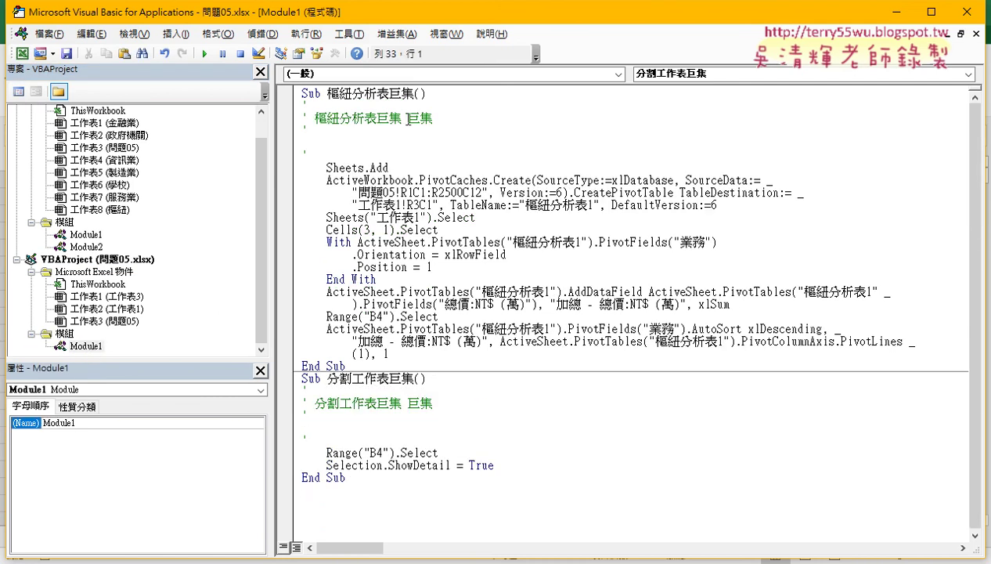
Delete '.Select' through 'Selection' so 分割工作表巨集 reads Range("B4").ShowDetail = True
click(383, 193)
click(402, 464)
drag(326, 378, 415, 378)
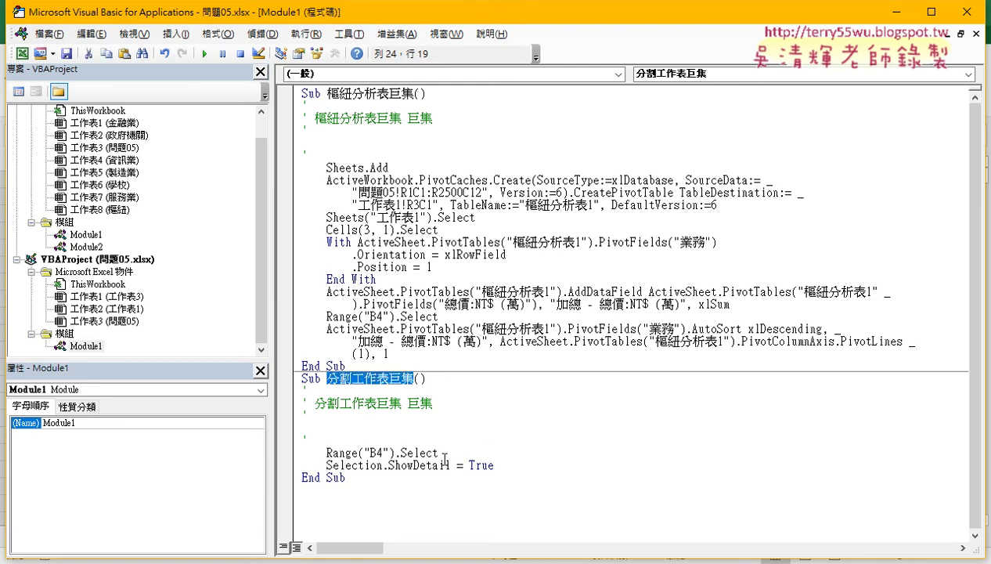
drag(439, 453, 327, 452)
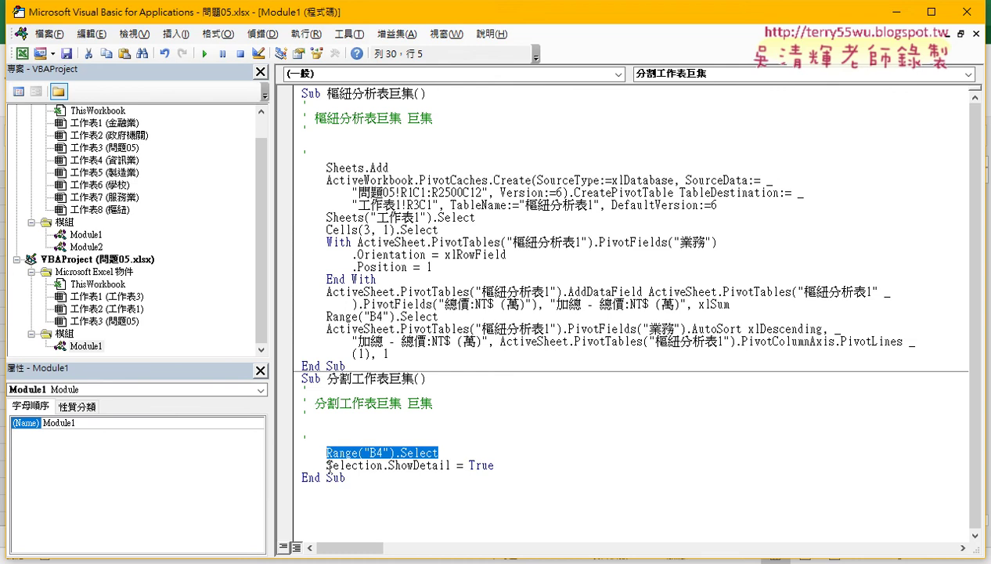
click(329, 470)
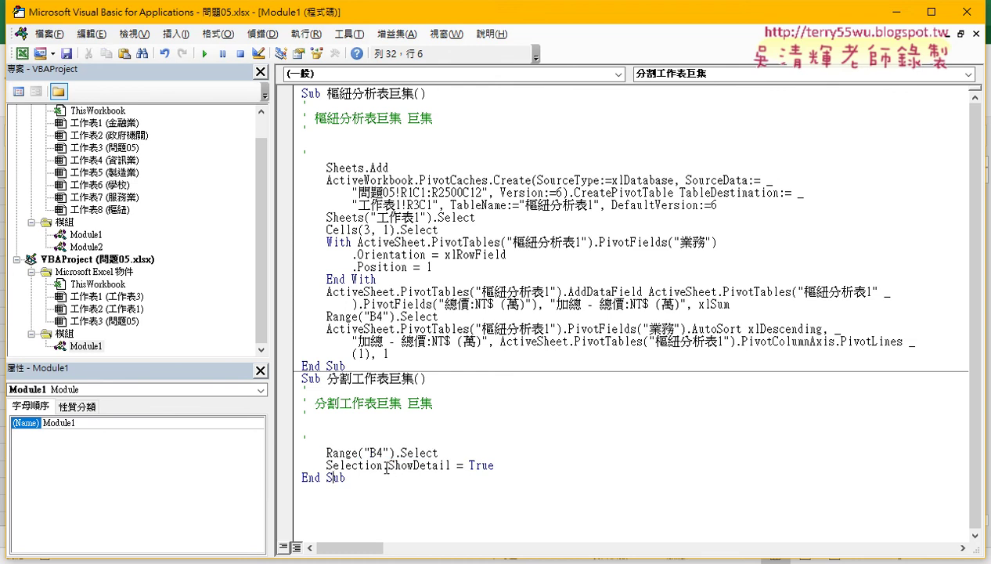
drag(383, 465, 451, 465)
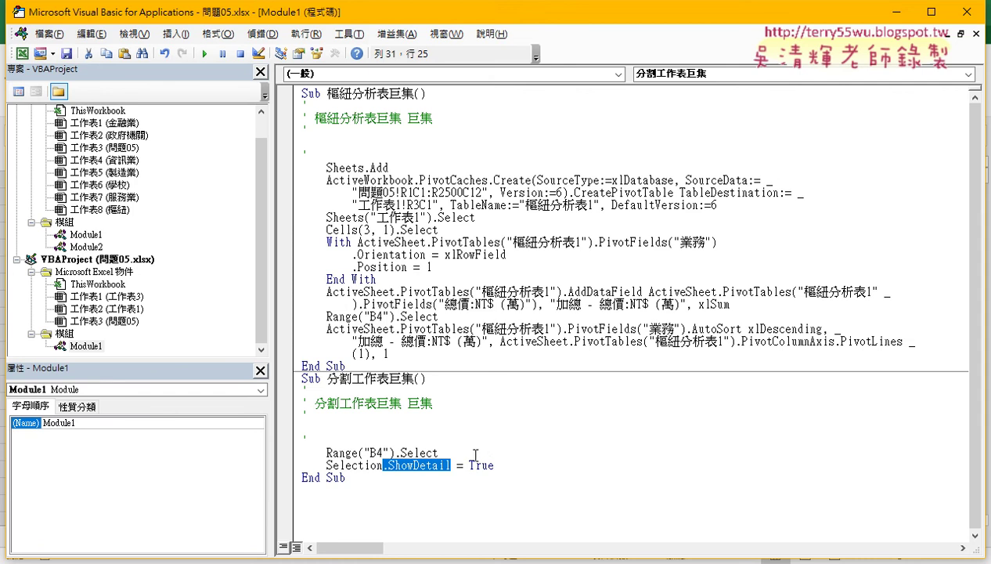
drag(439, 452, 326, 465)
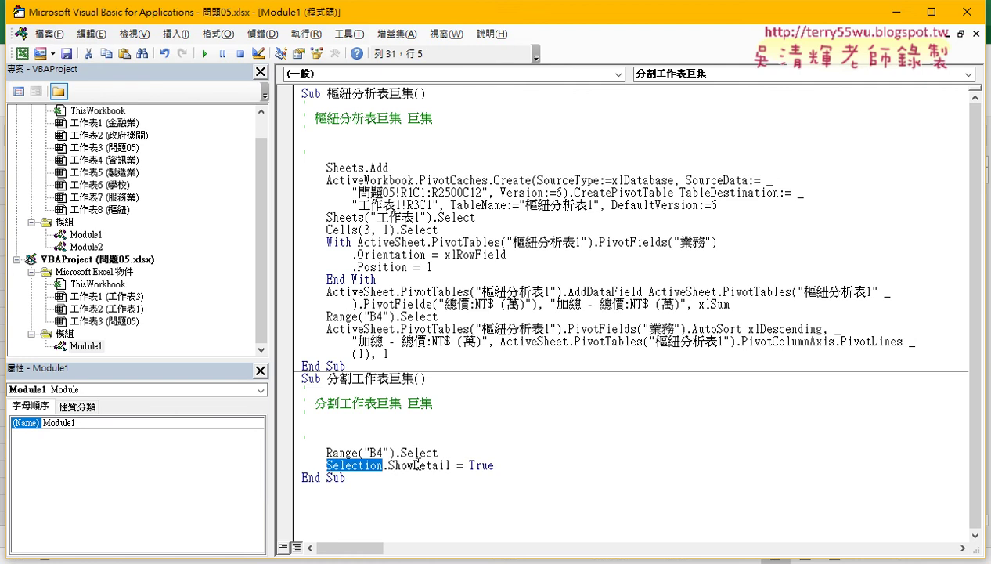
mouse_move(396, 453)
mouse_down()
mouse_move(438, 452)
mouse_move(383, 465)
mouse_up()
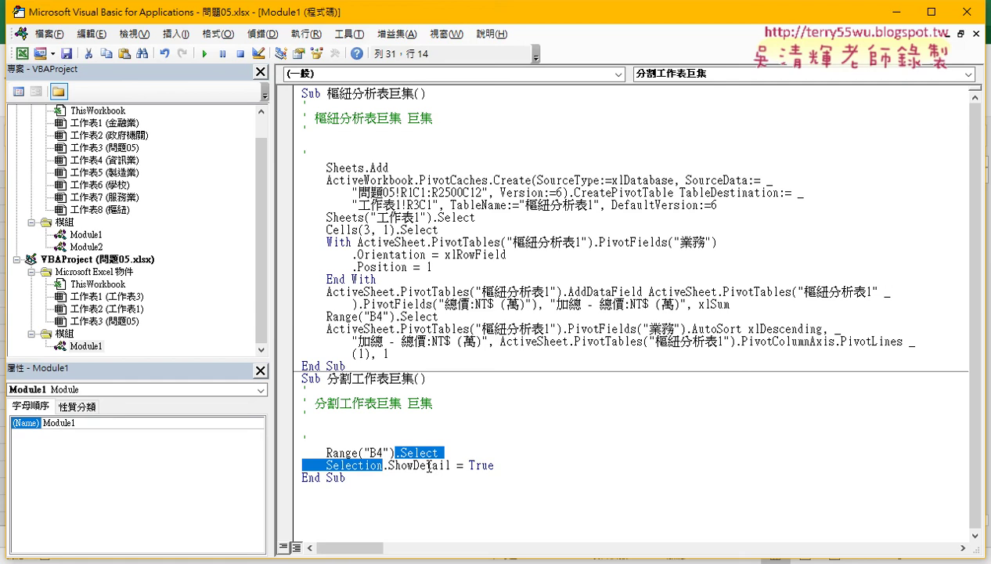
key(Delete)
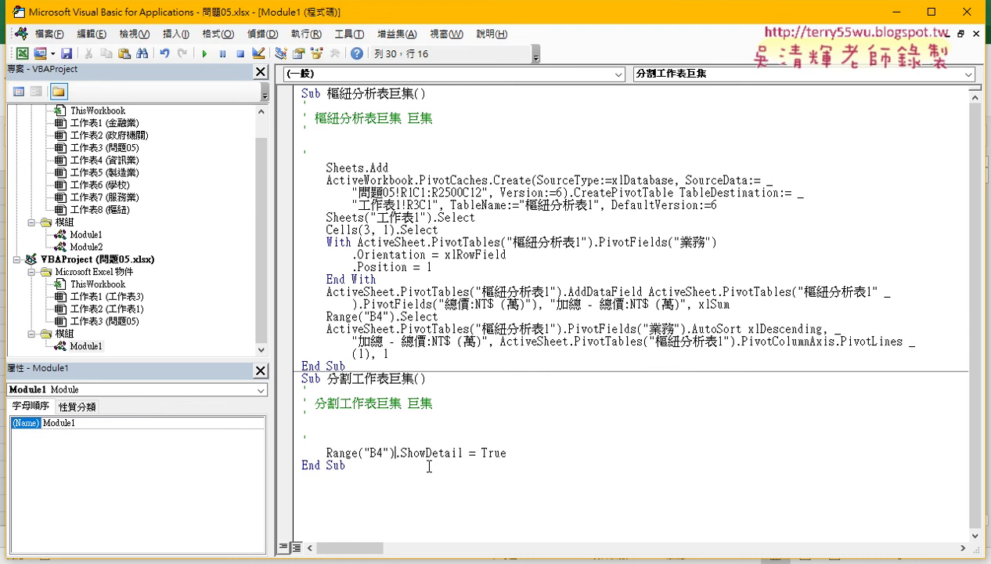
drag(246, 12, 462, 23)
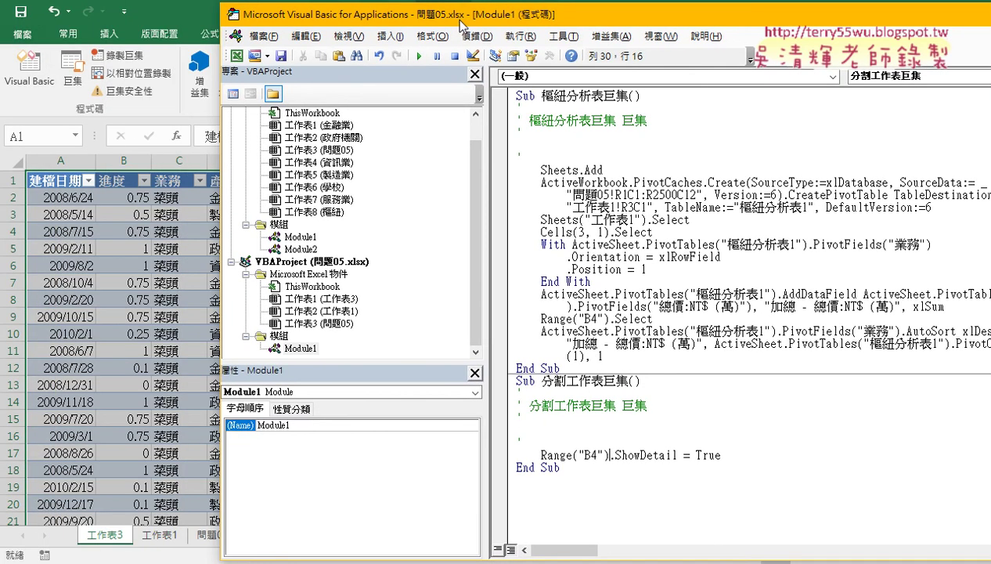
click(165, 538)
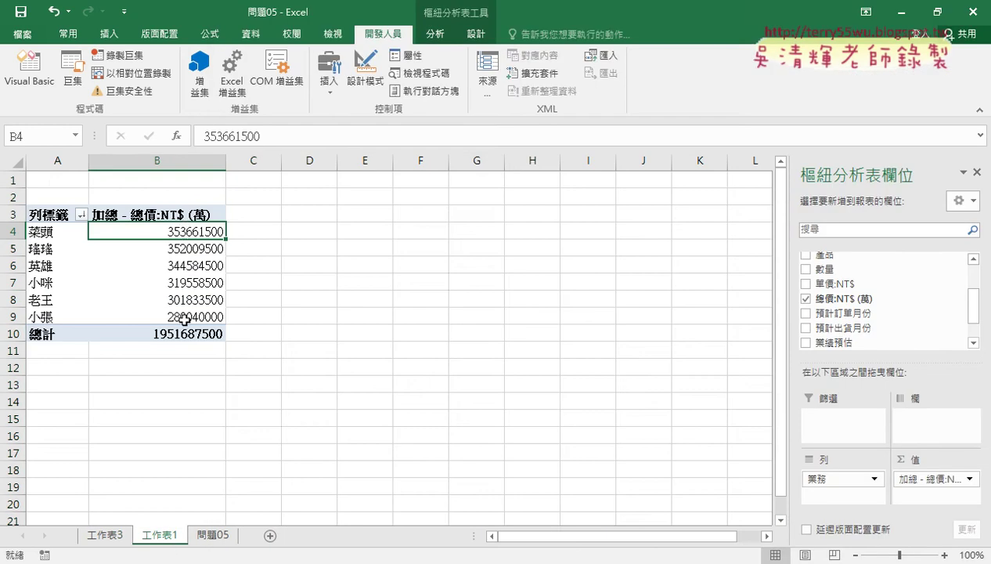
mouse_move(184, 319)
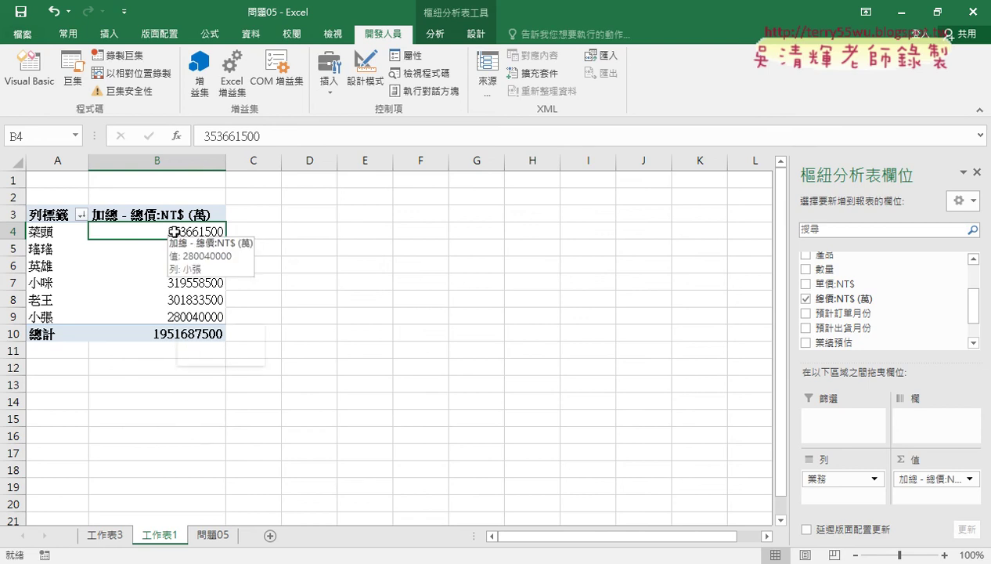
key(Down)
key(Down)
key(Down)
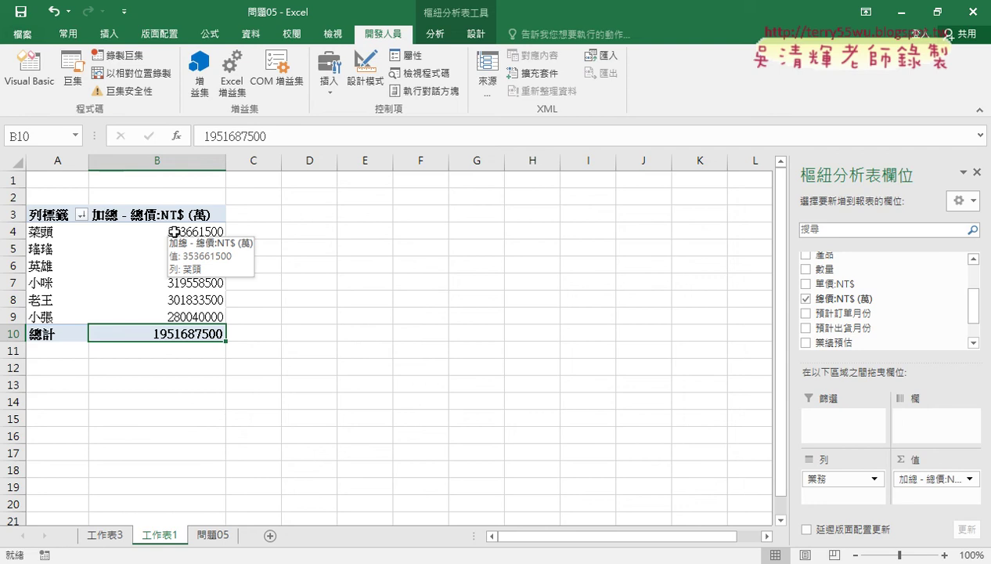
click(173, 232)
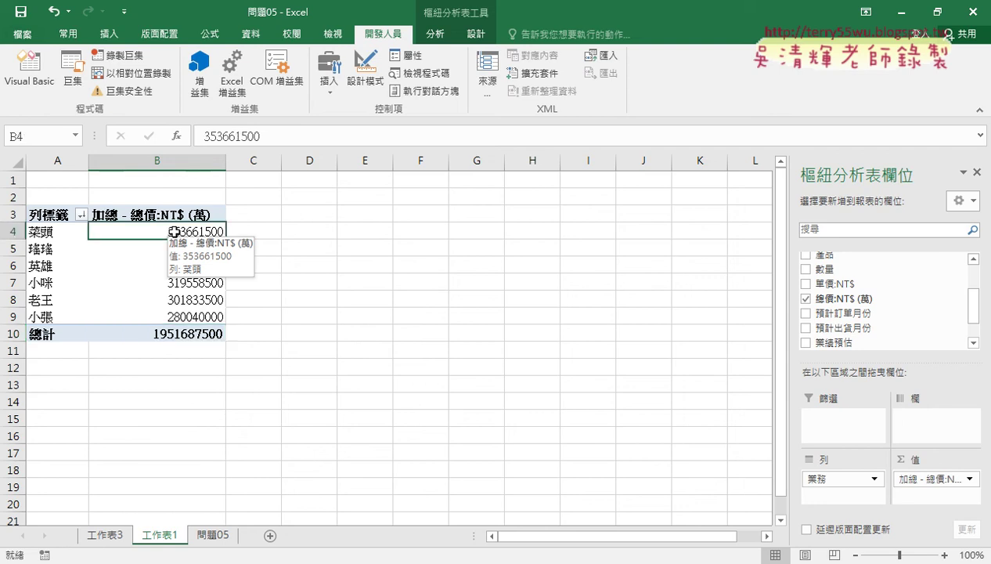
click(168, 335)
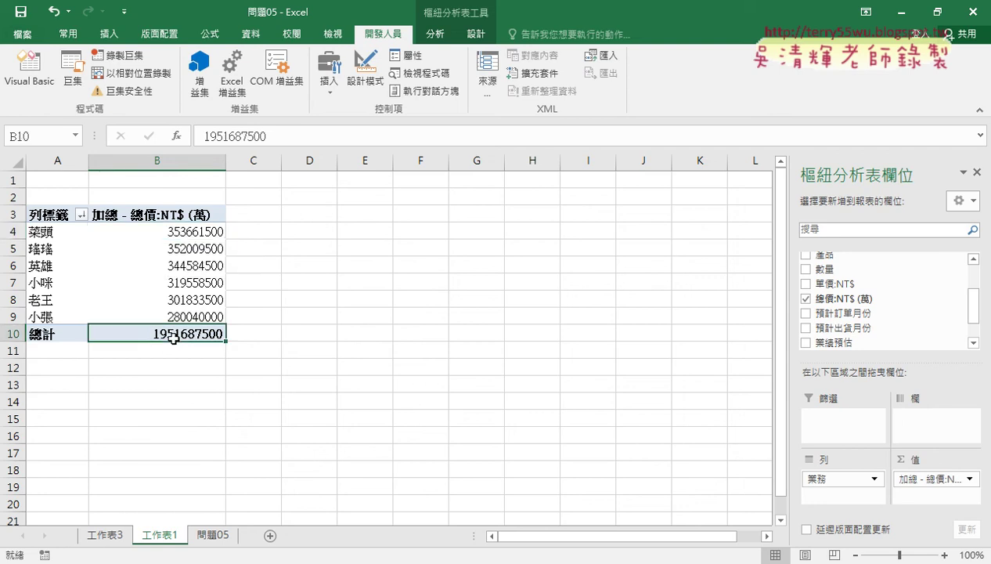
click(166, 313)
click(204, 227)
drag(203, 228, 201, 315)
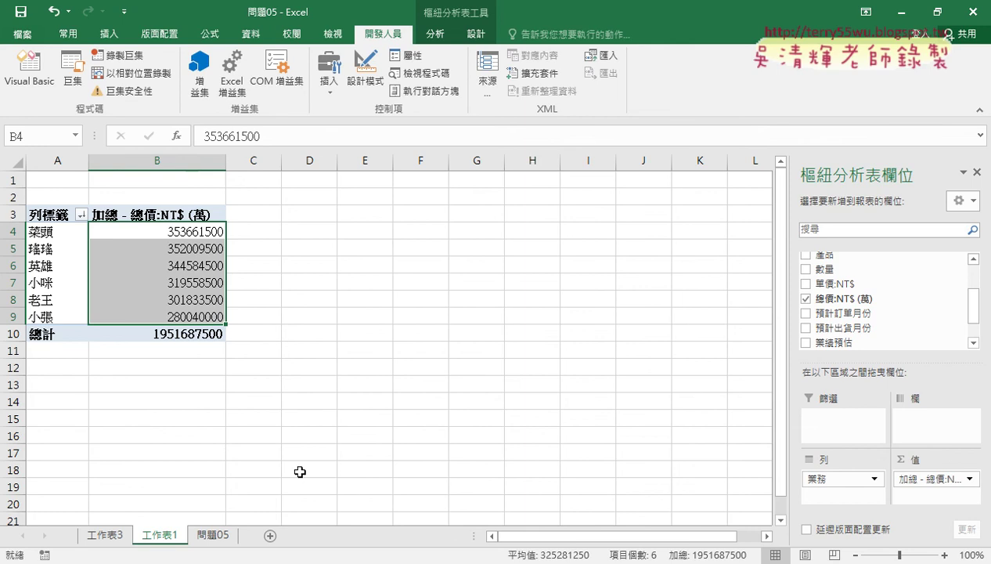
click(33, 78)
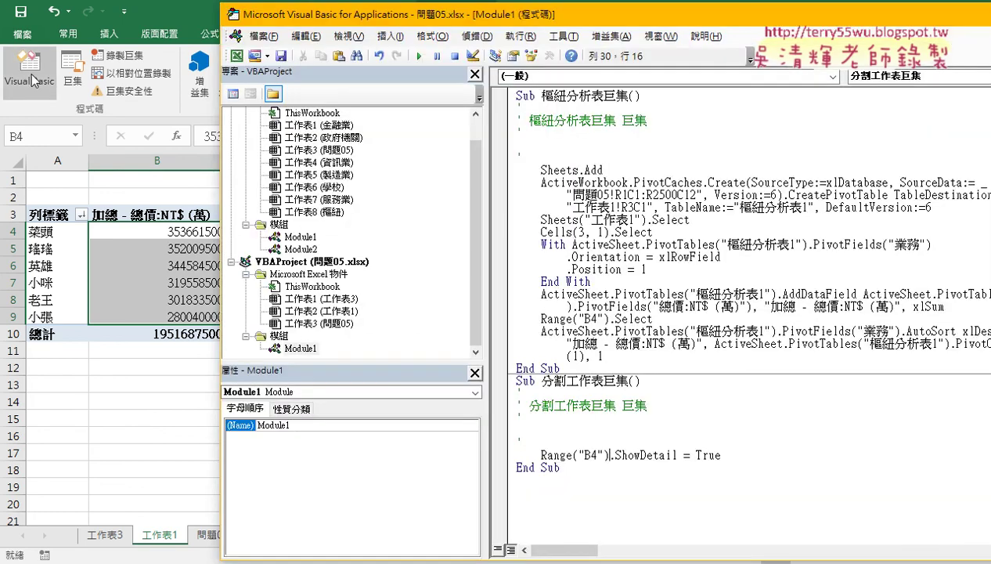
drag(513, 16, 462, 16)
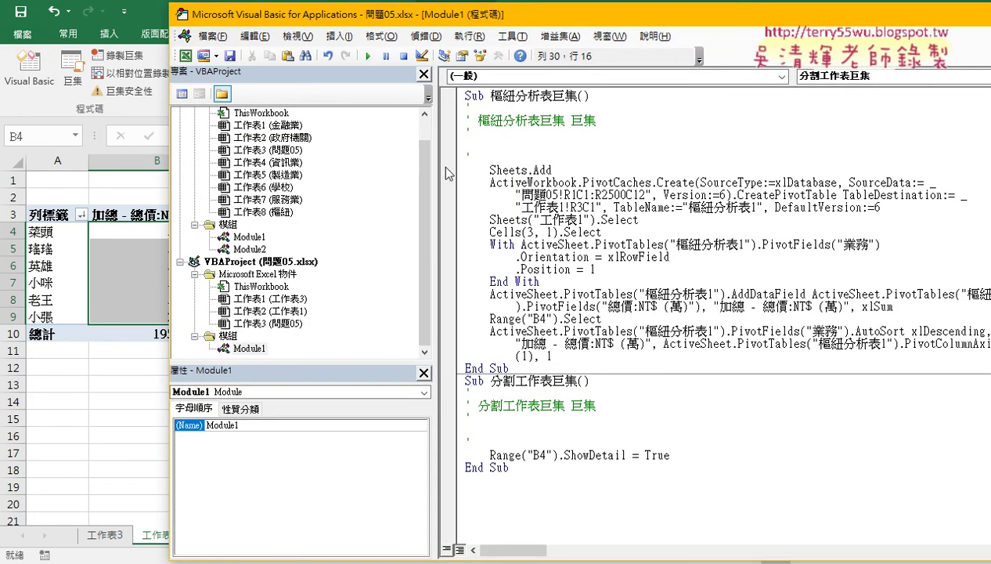
drag(296, 167, 283, 167)
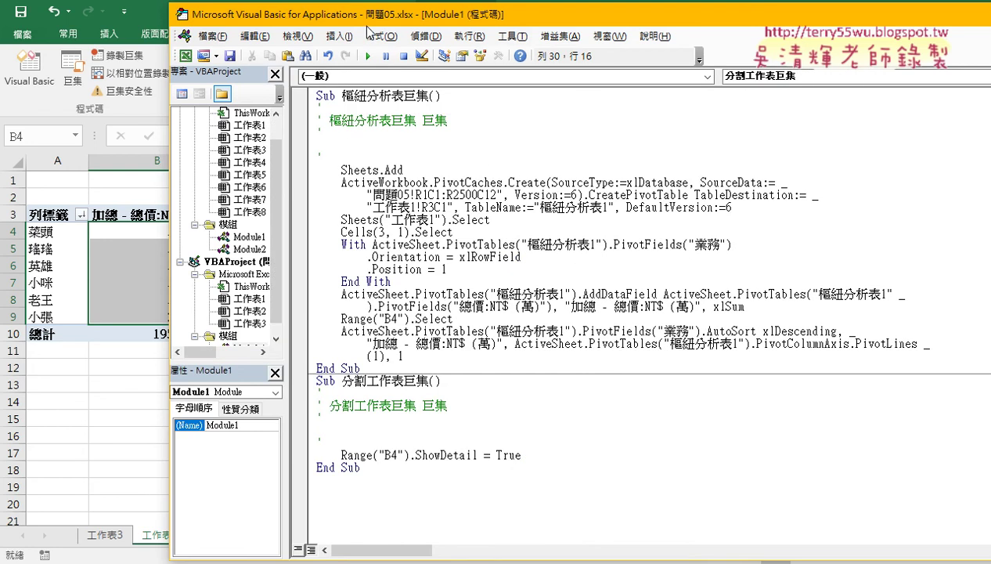
drag(364, 24, 250, 25)
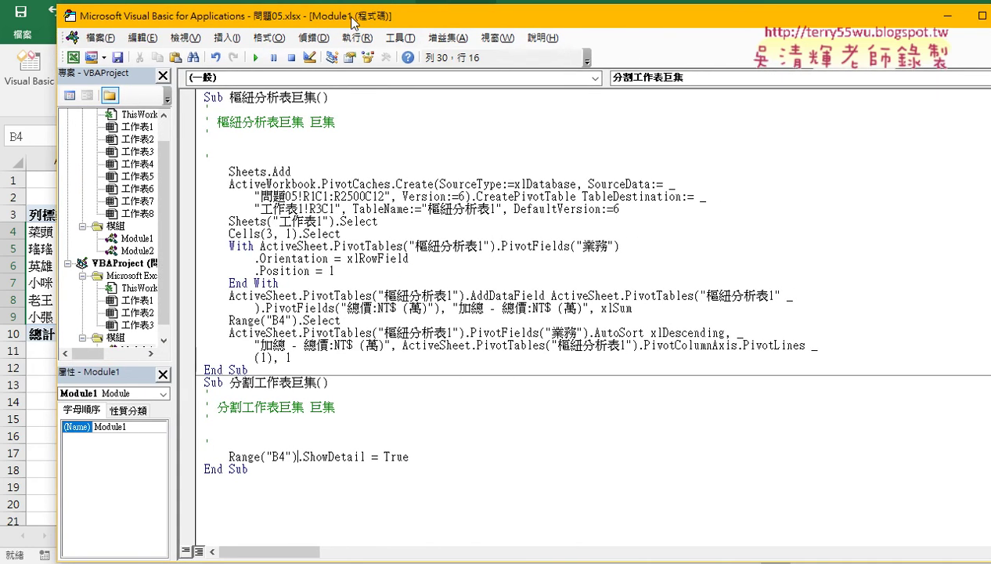
drag(351, 19, 495, 20)
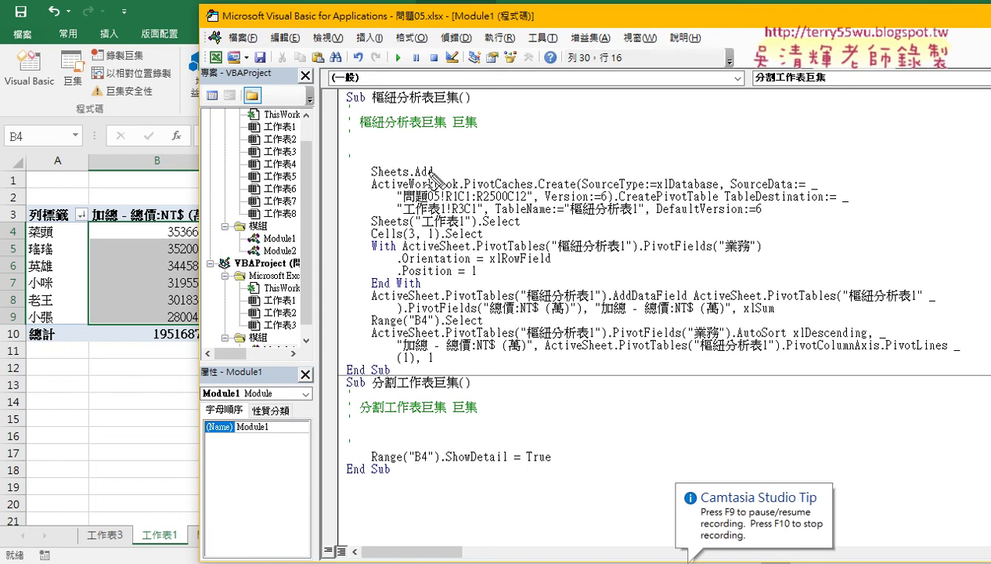
drag(436, 177, 410, 178)
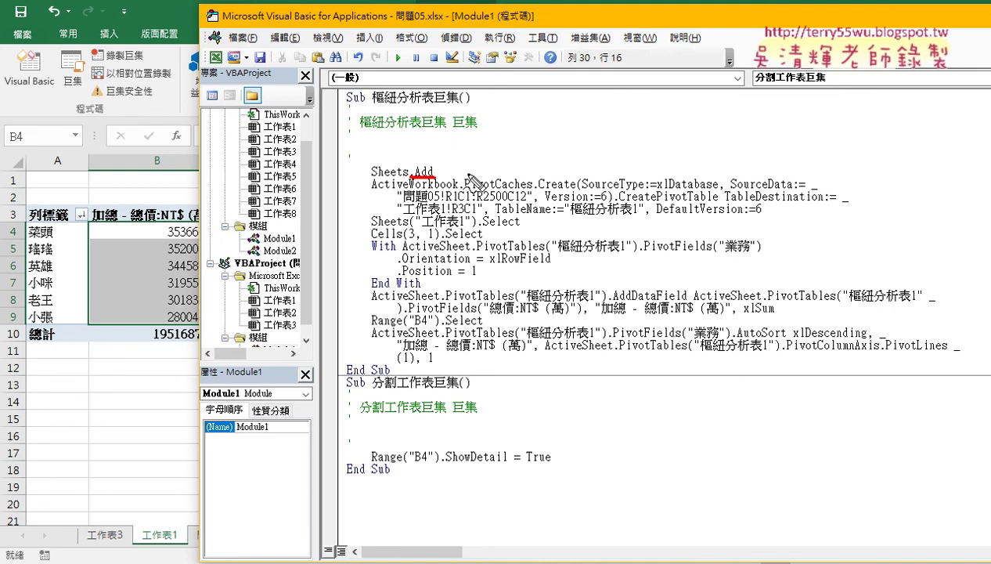
mouse_move(498, 177)
mouse_down()
mouse_move(459, 173)
mouse_move(490, 180)
mouse_up()
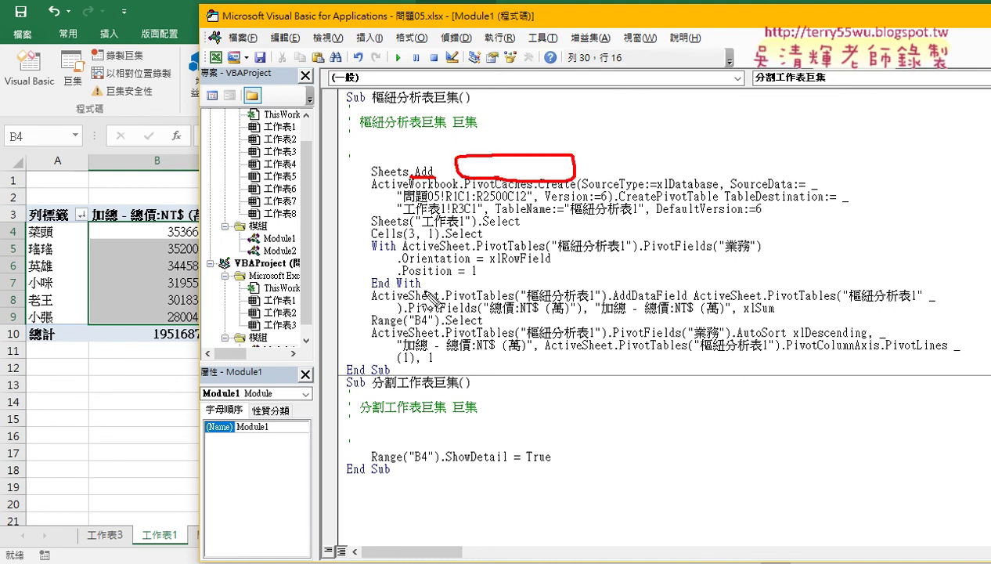
mouse_move(162, 519)
mouse_down()
mouse_move(131, 494)
mouse_move(127, 523)
mouse_up()
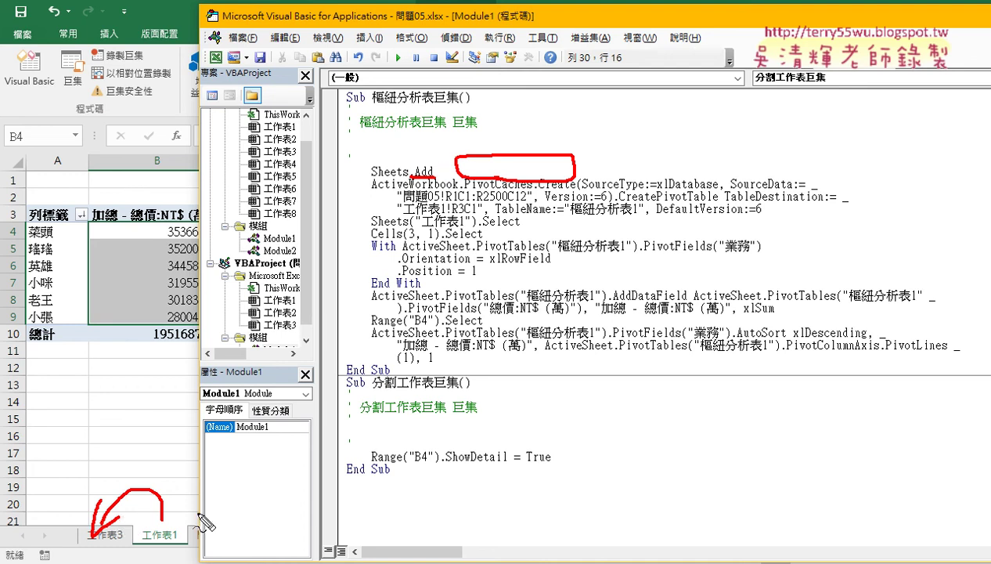
drag(164, 544, 166, 546)
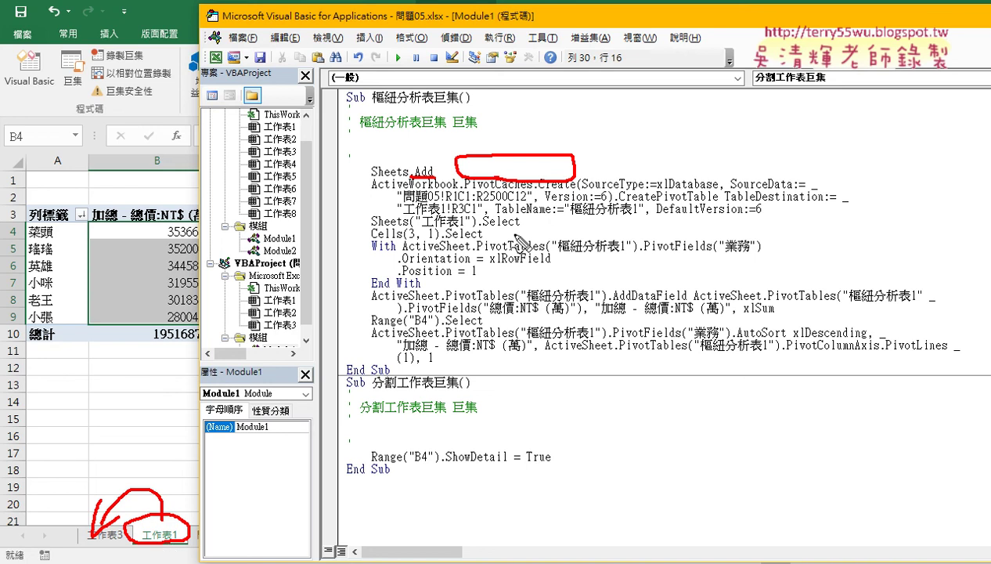
key(Escape)
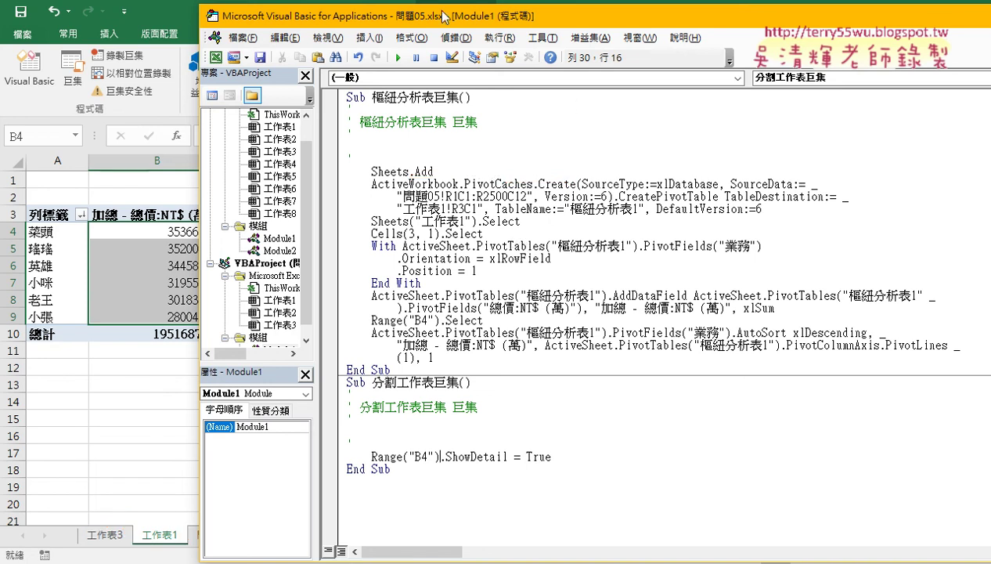
drag(447, 20, 518, 26)
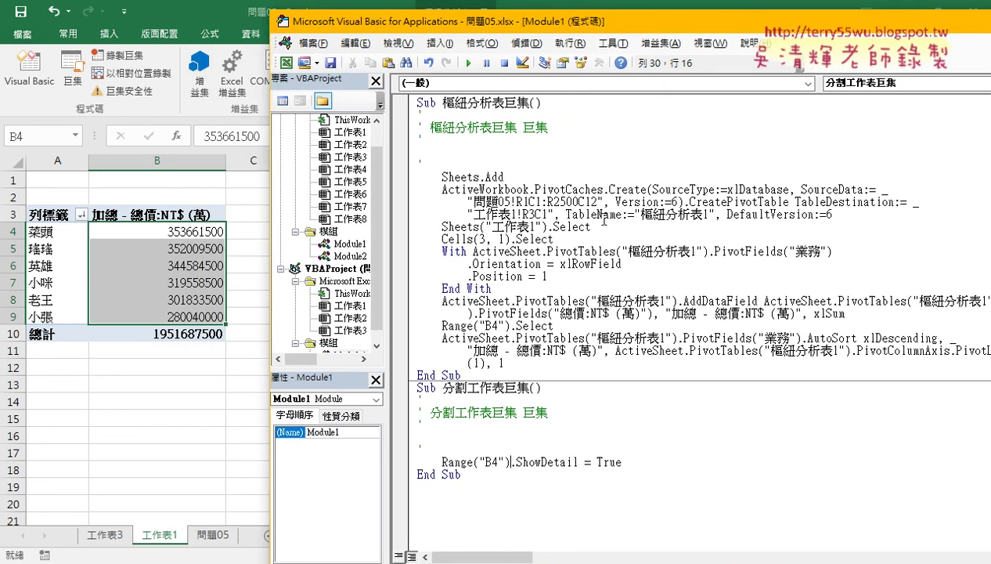
Select ActiveWorkbook and the Version:=6 argument on the pivot cache creation line
click(443, 190)
drag(443, 190, 530, 190)
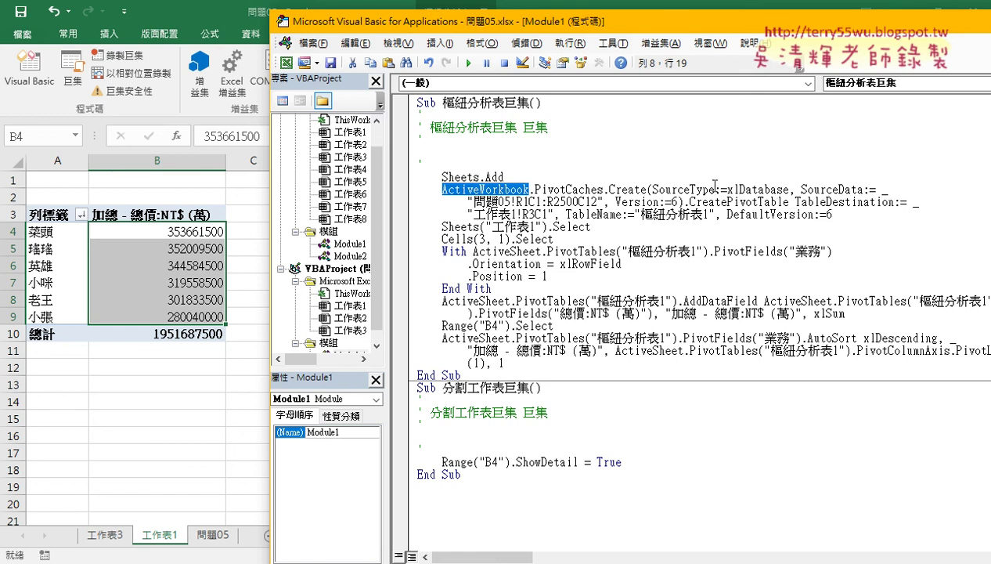
double_click(609, 202)
key(shift+Right)
key(shift+Right)
key(shift+Right)
key(shift+Right)
key(shift+Right)
key(shift+Right)
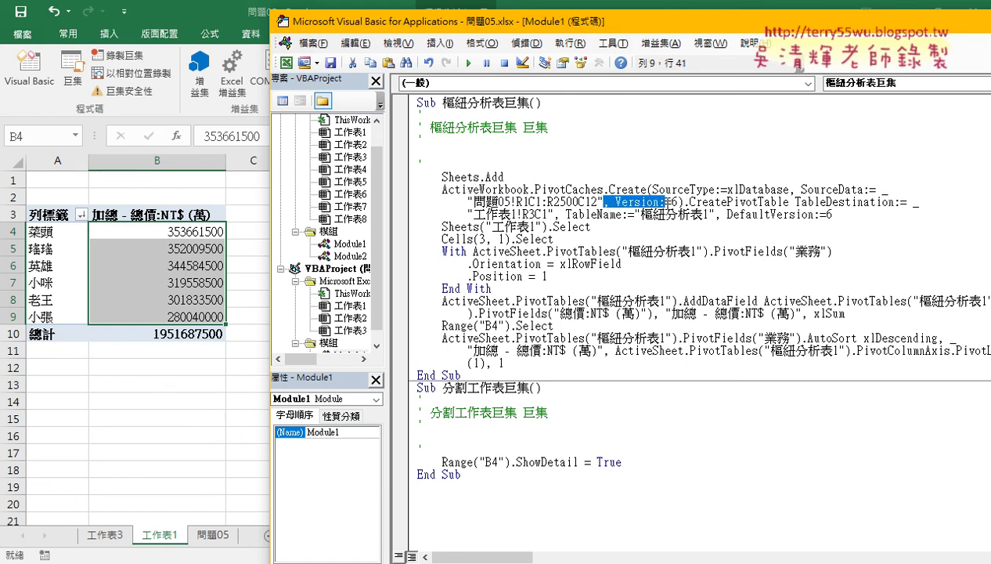
key(shift+Right)
key(shift+Right)
key(shift+Right)
Replace the recorded comment lines with an indented '1. comment
mouse_move(423, 164)
mouse_down()
mouse_move(420, 126)
mouse_move(407, 117)
mouse_up()
key(Delete)
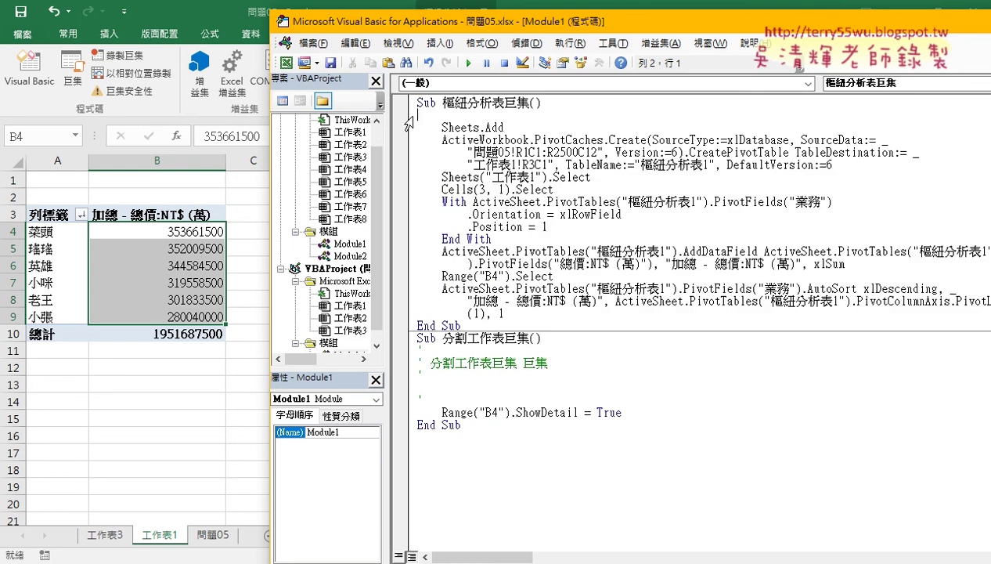
key(Tab)
text('1)
text(.)
key(Down)
key(Right)
key(Right)
key(Right)
key(Right)
key(Right)
key(Right)
key(Right)
Insert Sheets(1).Name = "樞紐" on a new line after Sheets.Add
key(Return)
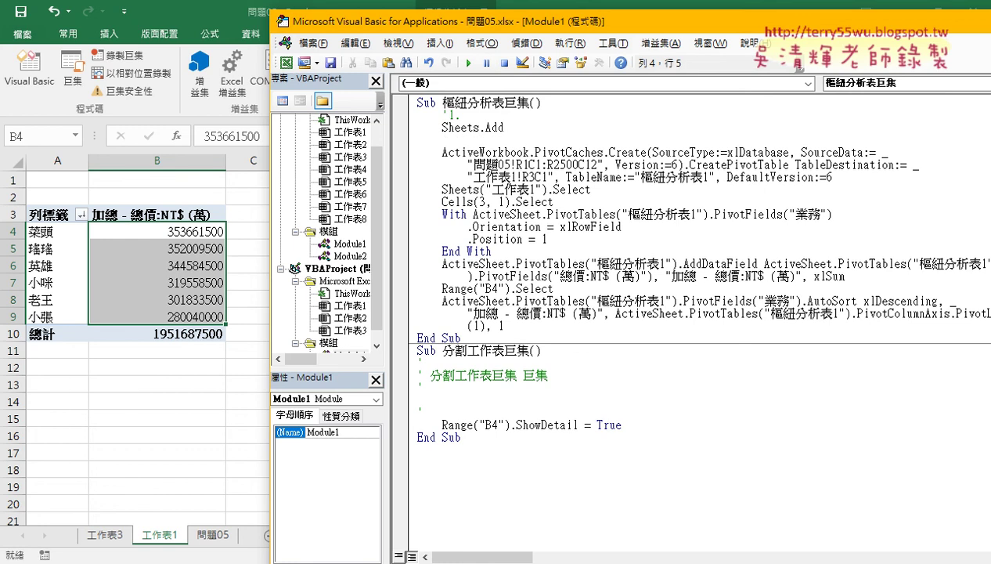
key(Up)
key(shift+Right)
key(shift+Right)
key(shift+Right)
key(shift+Right)
key(shift+Right)
key(shift+Right)
key(ctrl+c)
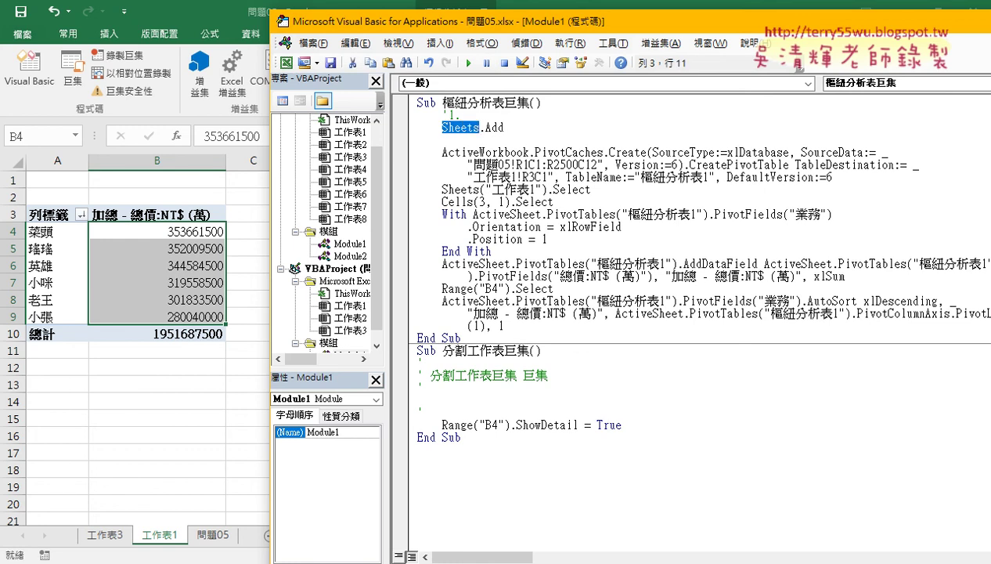
key(Down)
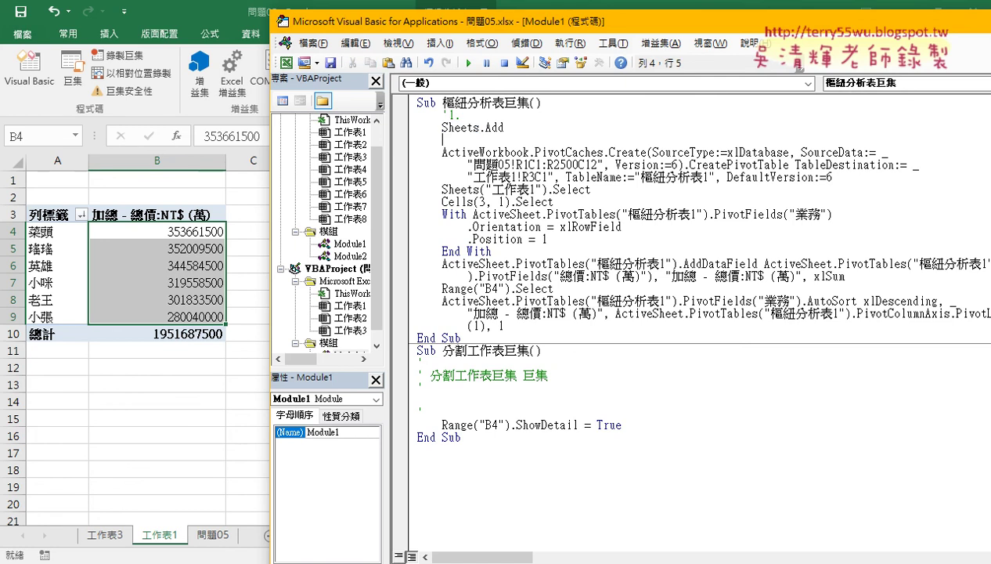
key(ctrl+v)
text(())
key(Left)
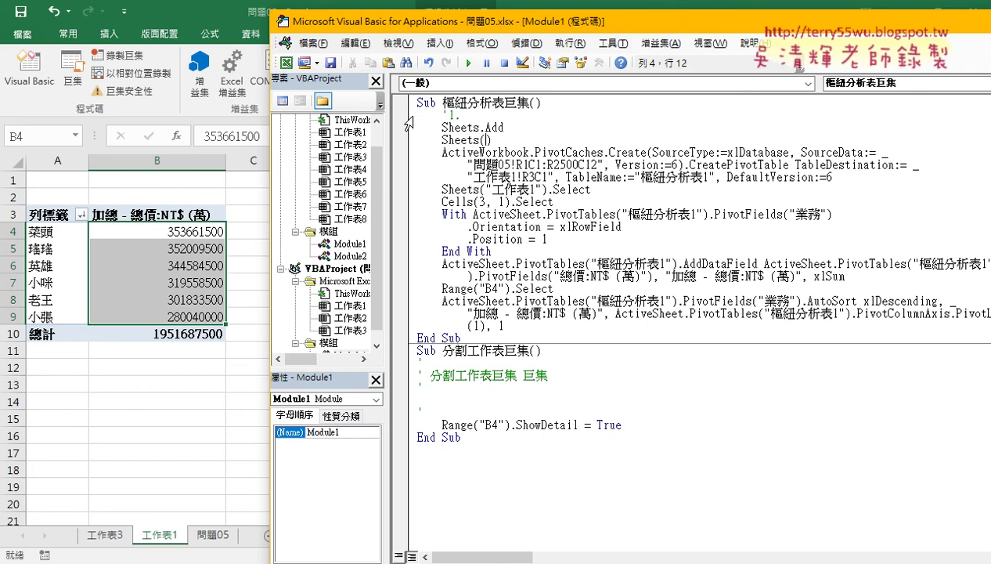
text(1)
key(Right)
text(.n)
text(ame)
text(="")
key(Left)
text(ㄕ)
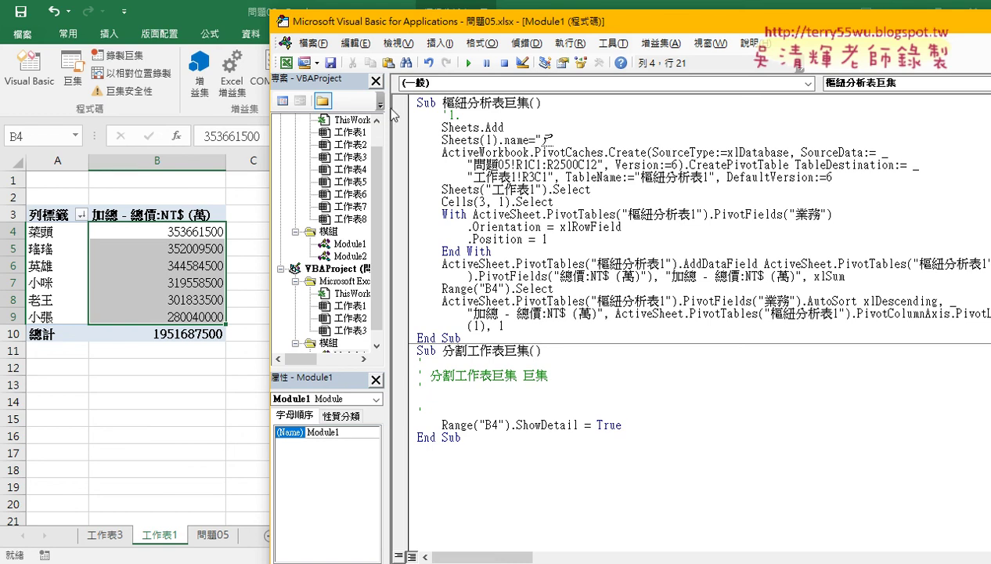
text(樞紐)
key(Down)
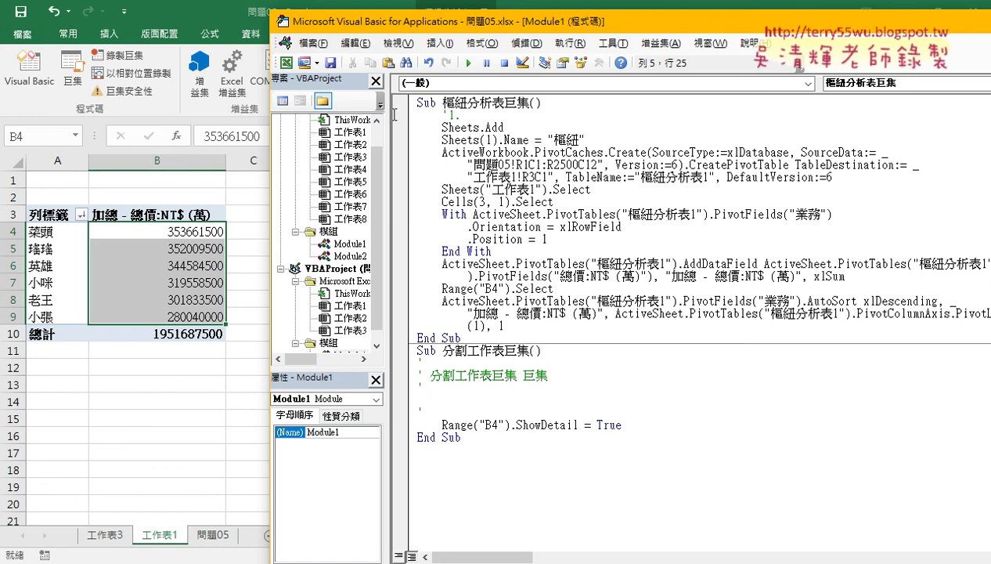
Delete the Version:=6 and DefaultVersion:=6 arguments from the pivot table code
drag(603, 166, 676, 166)
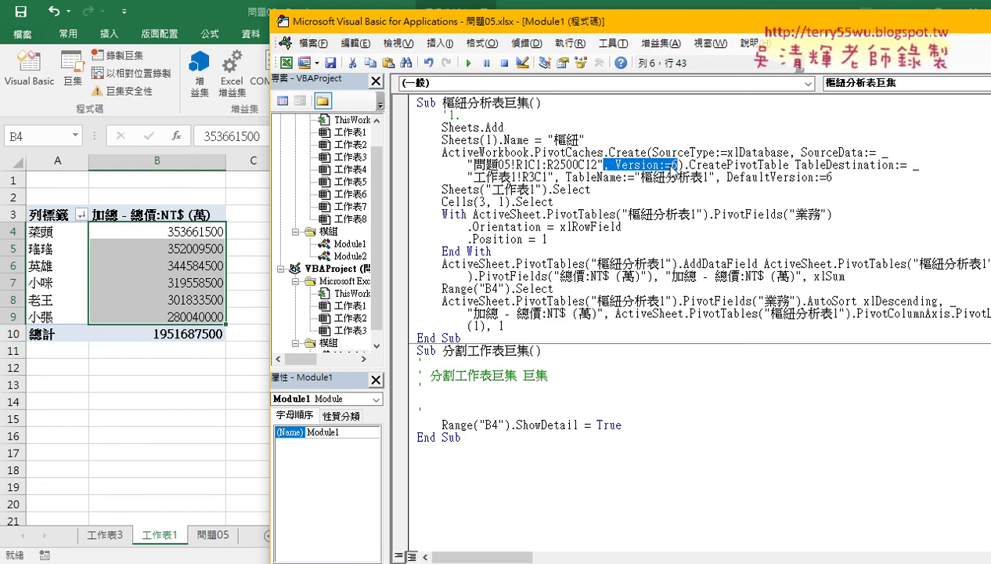
key(Delete)
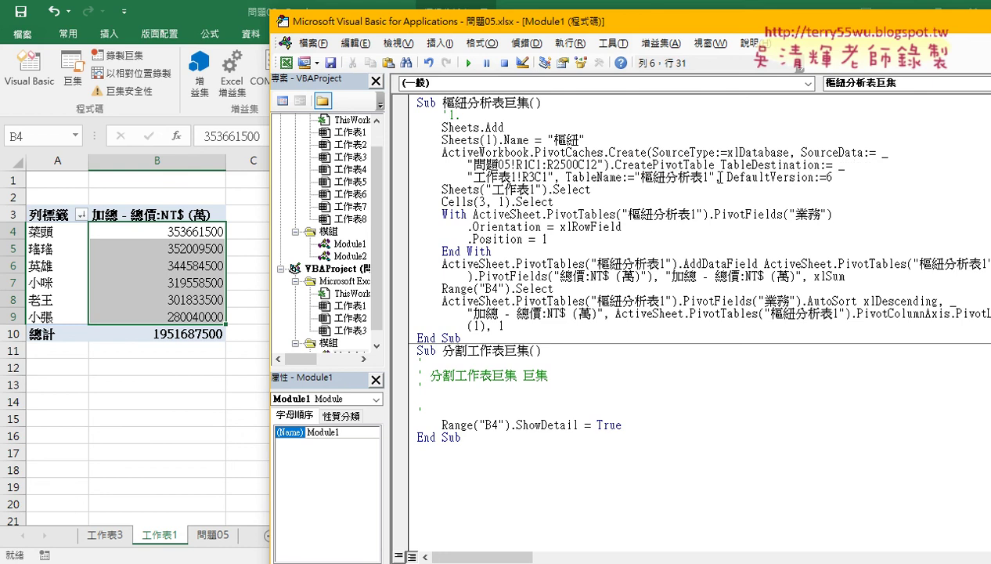
drag(715, 178, 846, 178)
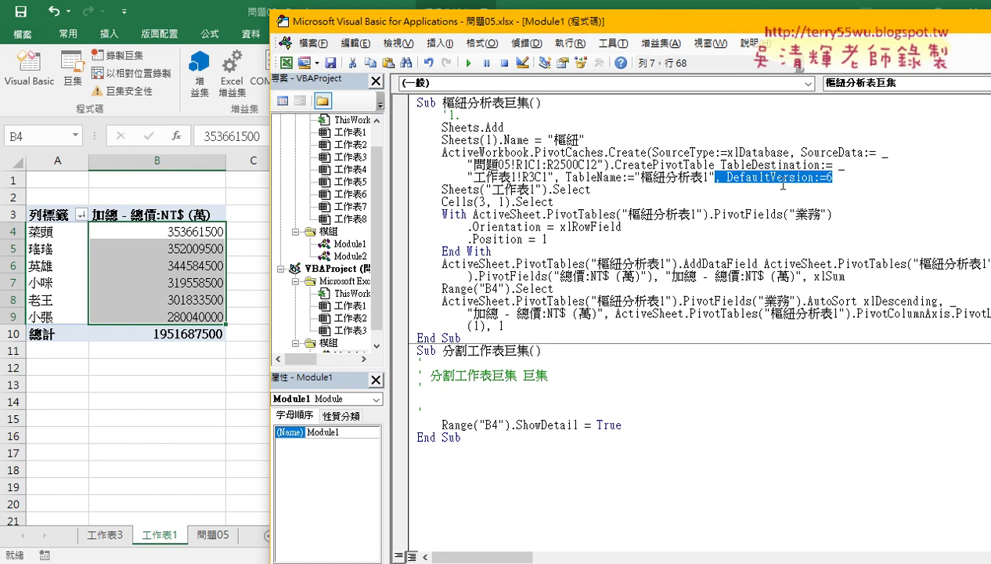
key(Delete)
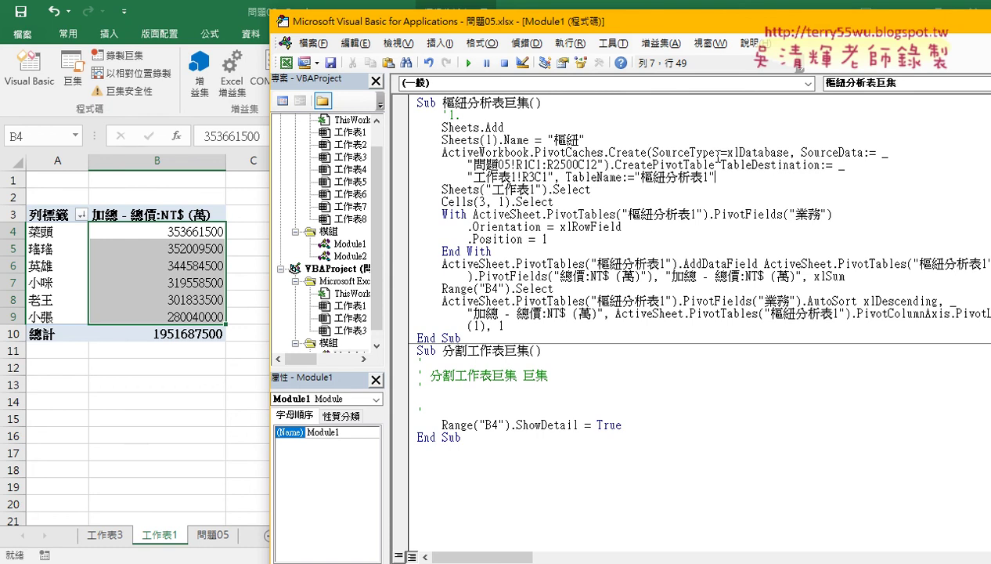
drag(801, 153, 888, 153)
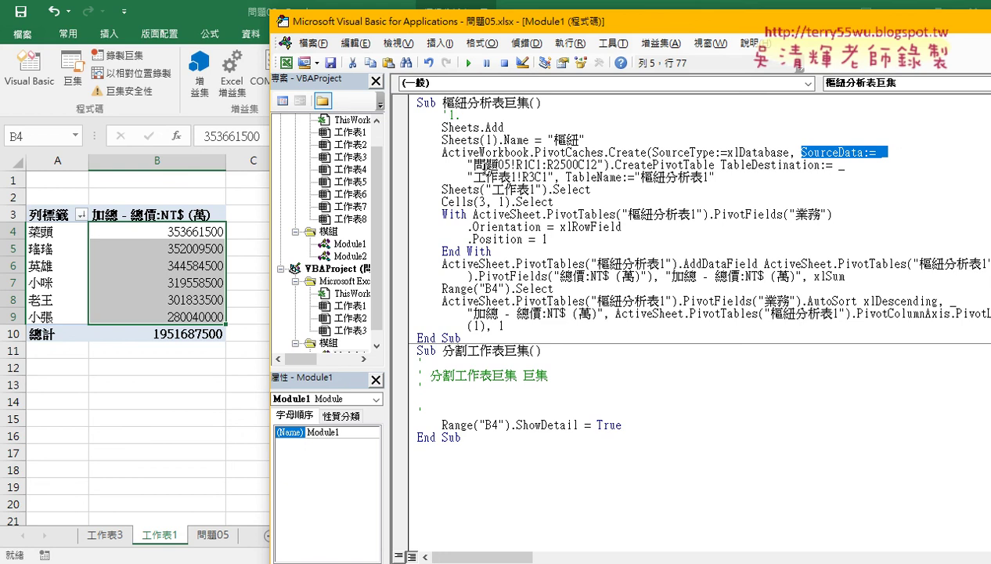
After inspecting the 問題05 source name, select the Sheets("工作表1").Select and Cells(3, 1).Select lines
click(469, 165)
drag(472, 166, 510, 165)
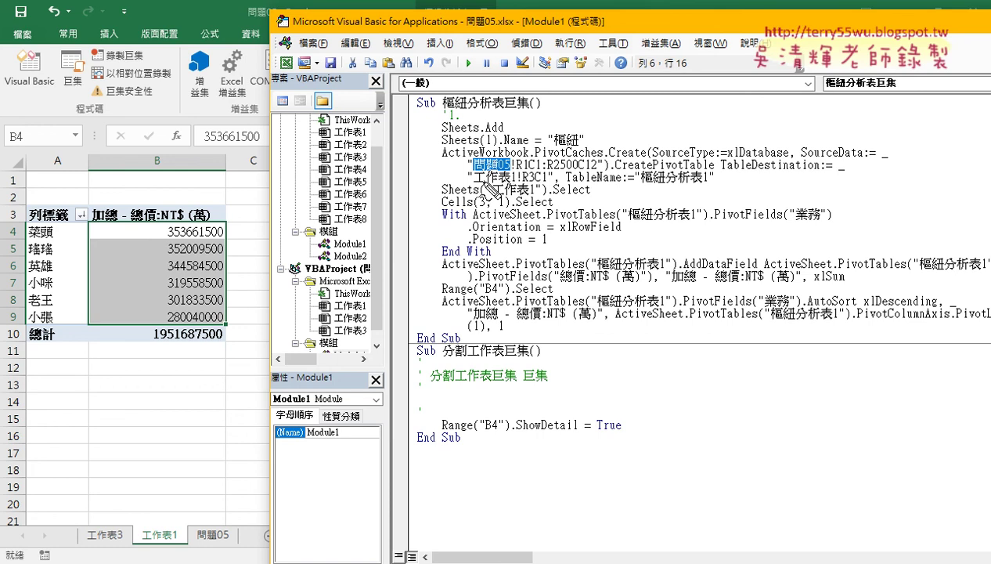
drag(518, 174, 470, 174)
drag(240, 548, 235, 521)
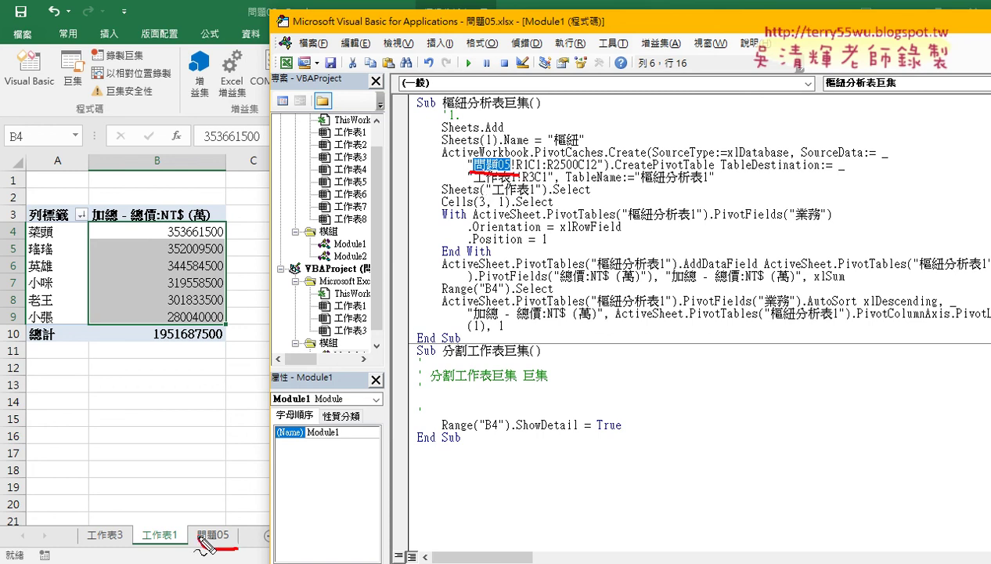
drag(517, 171, 605, 170)
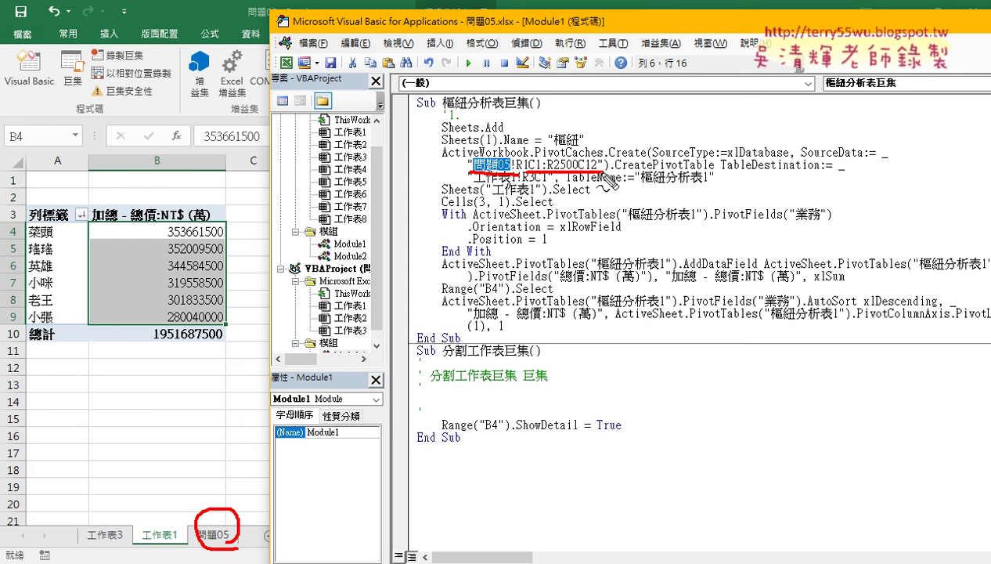
key(Escape)
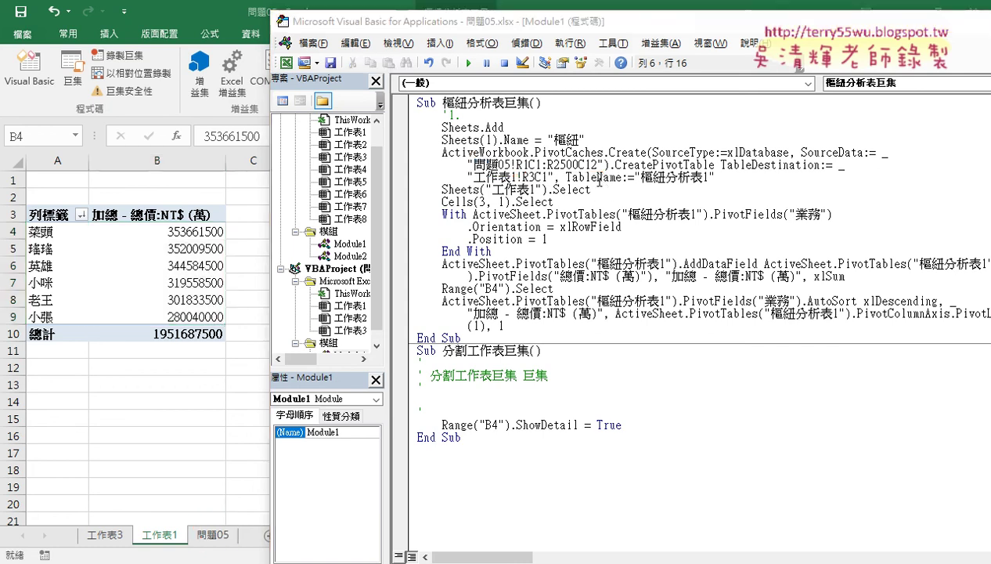
click(582, 213)
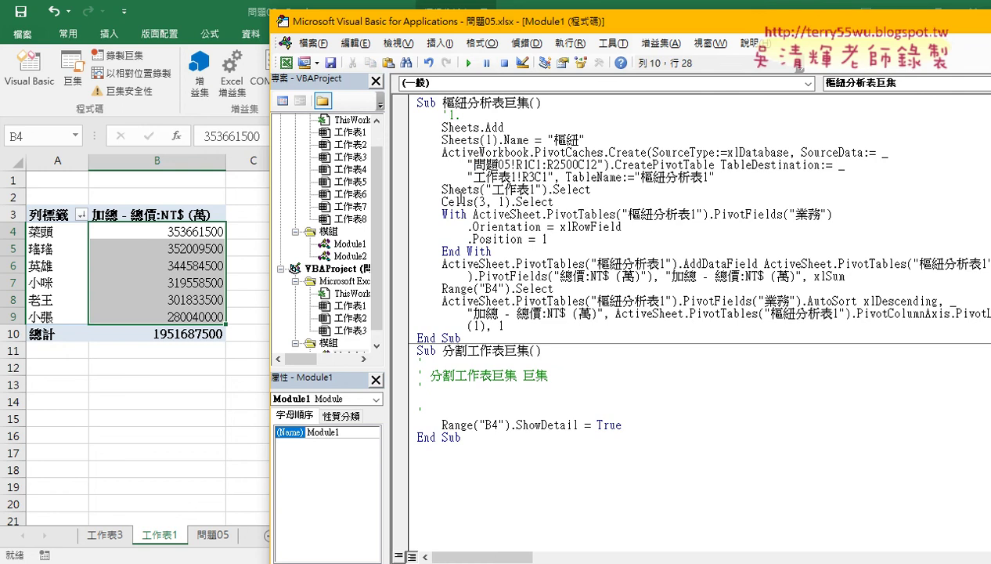
mouse_move(436, 190)
mouse_down()
mouse_move(605, 191)
mouse_move(419, 192)
mouse_up()
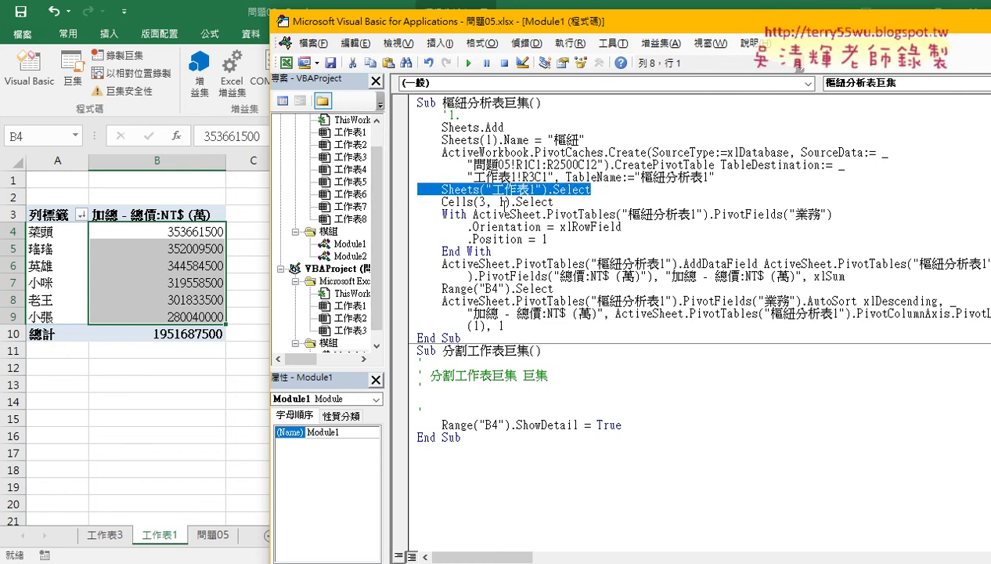
drag(553, 202, 408, 191)
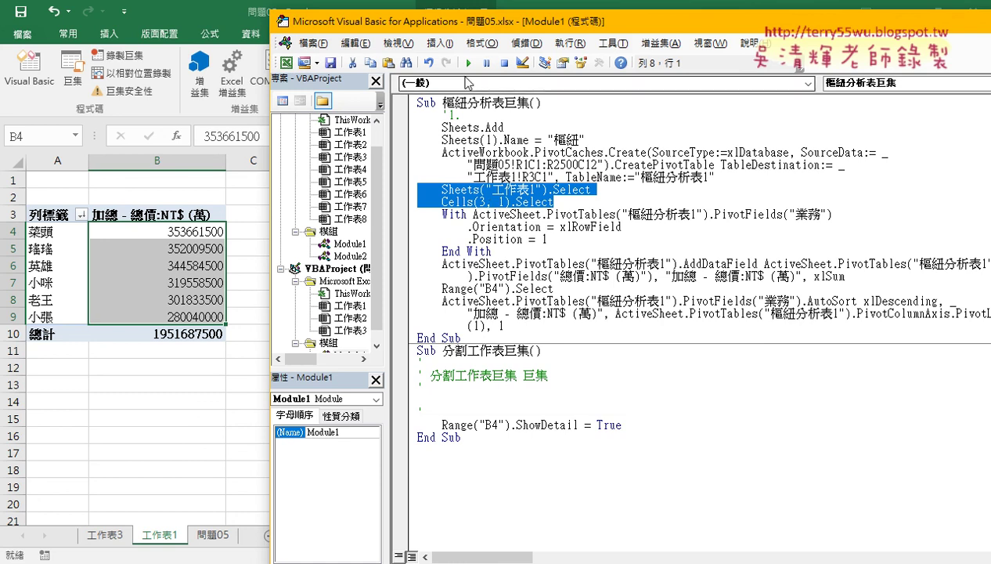
Show the Edit toolbar and dock it with the other editor toolbars
right_click(467, 63)
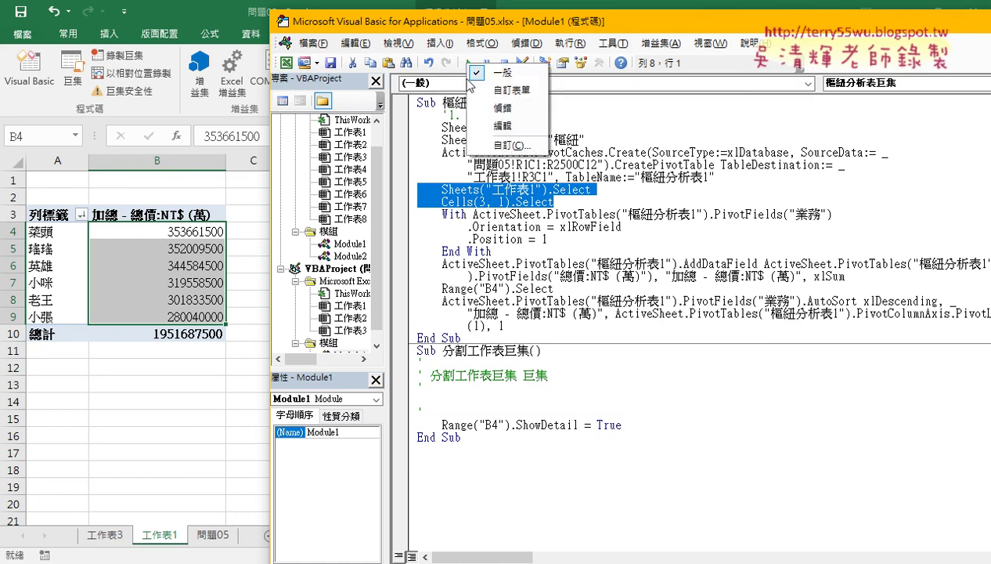
click(496, 127)
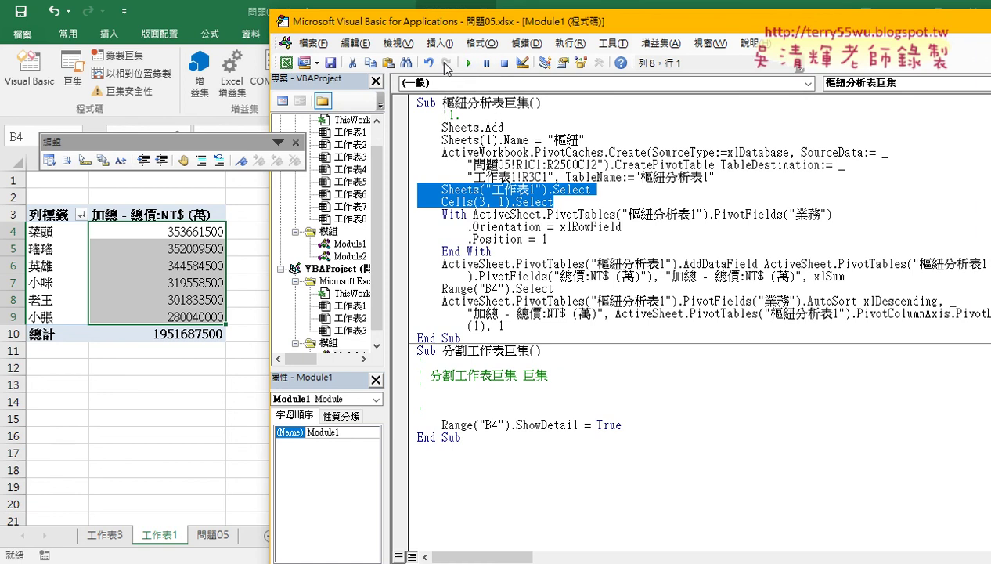
drag(222, 141, 389, 85)
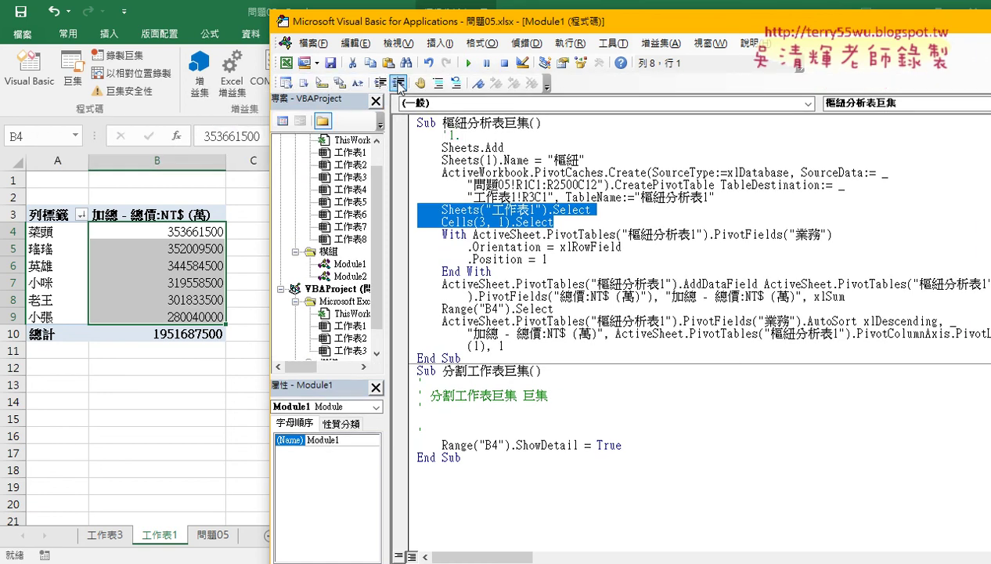
right_click(415, 72)
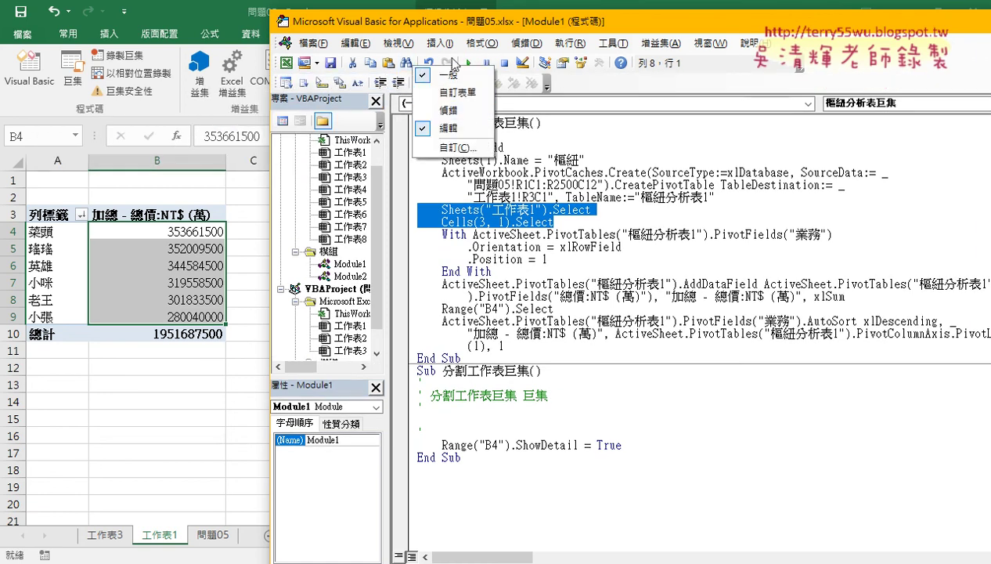
click(505, 85)
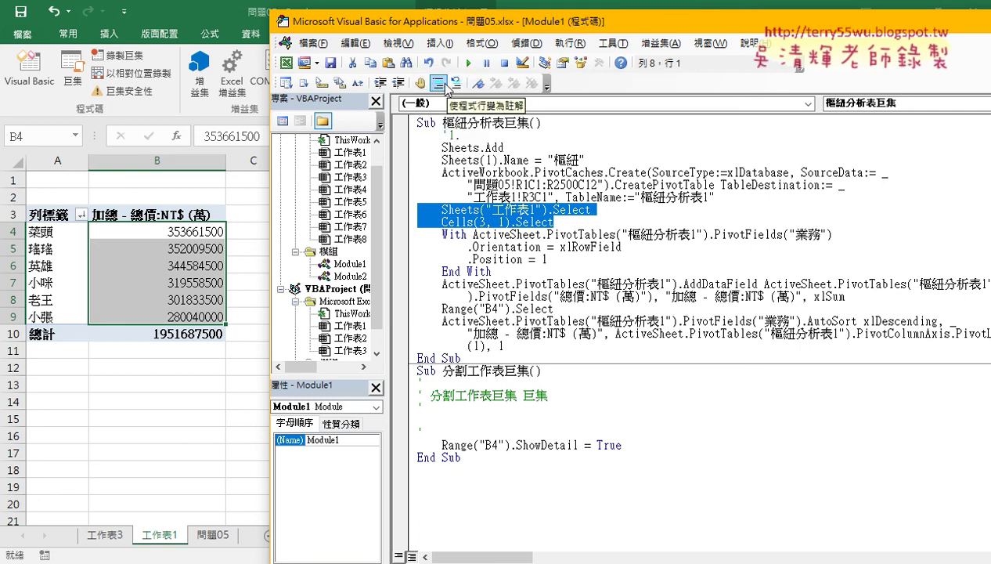
Comment out the Sheets("工作表1").Select and Cells(3, 1).Select lines with Comment Block
click(438, 84)
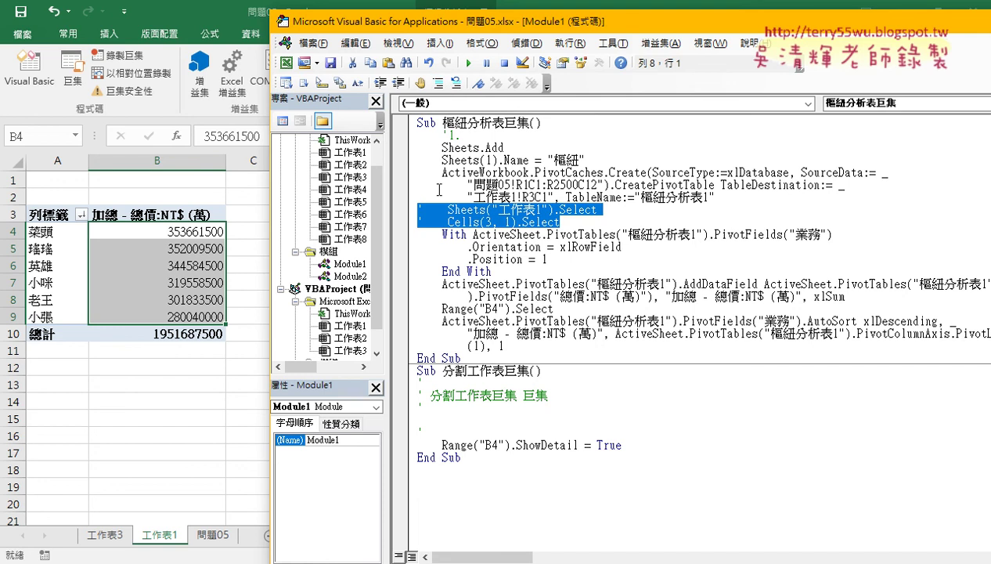
click(555, 234)
drag(560, 223, 388, 209)
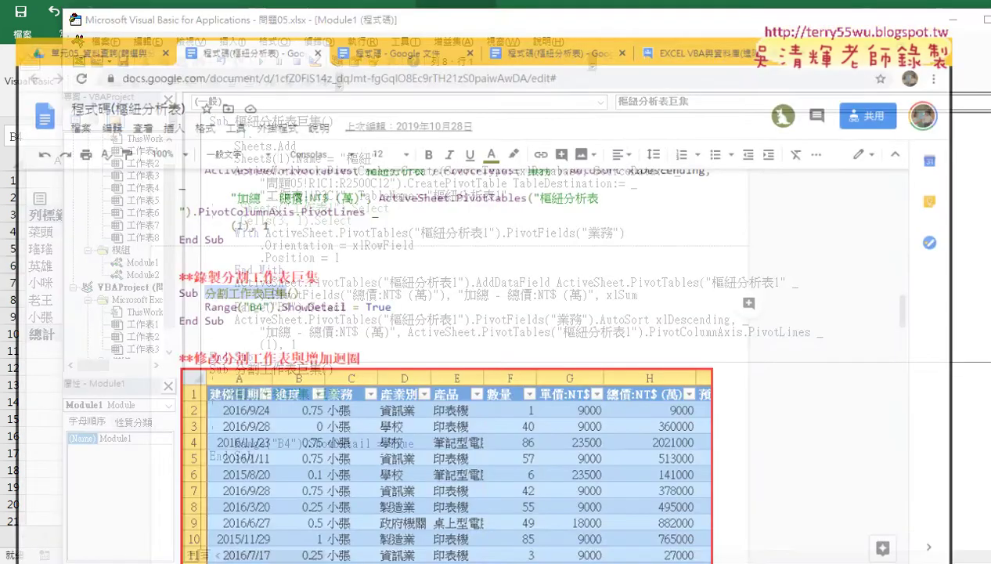
Review the struck-out Version:=xlPivotTableVersion14 arguments in the reference pivot code
scroll(422, 395, up, 3)
scroll(428, 398, up, 5)
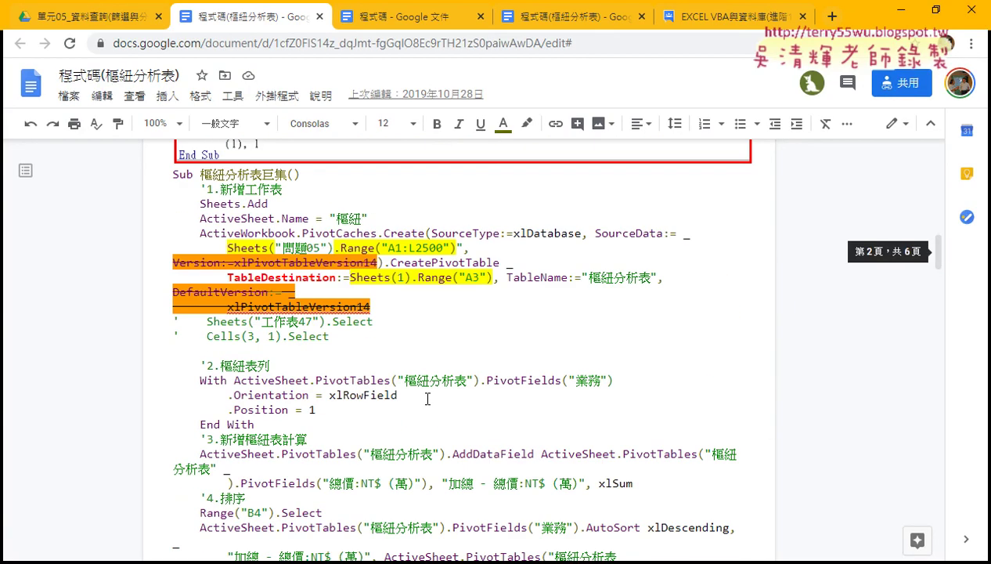
scroll(372, 362, down, 2)
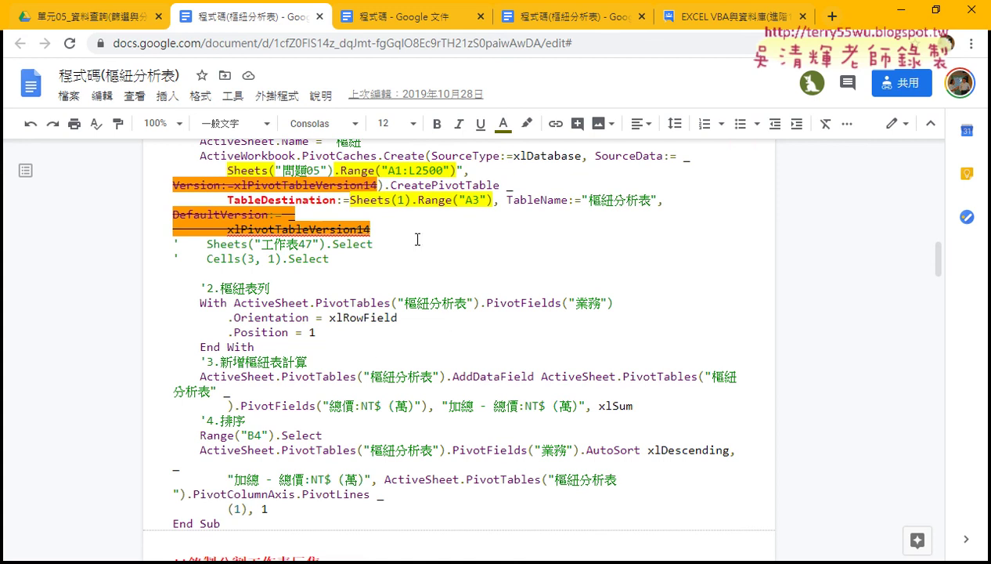
drag(379, 185, 194, 182)
drag(371, 229, 156, 219)
click(528, 271)
Review the Sheets("問題05").Range("A1:L2500") source and Sheets(1).Range("A3") destination arguments
drag(228, 170, 457, 170)
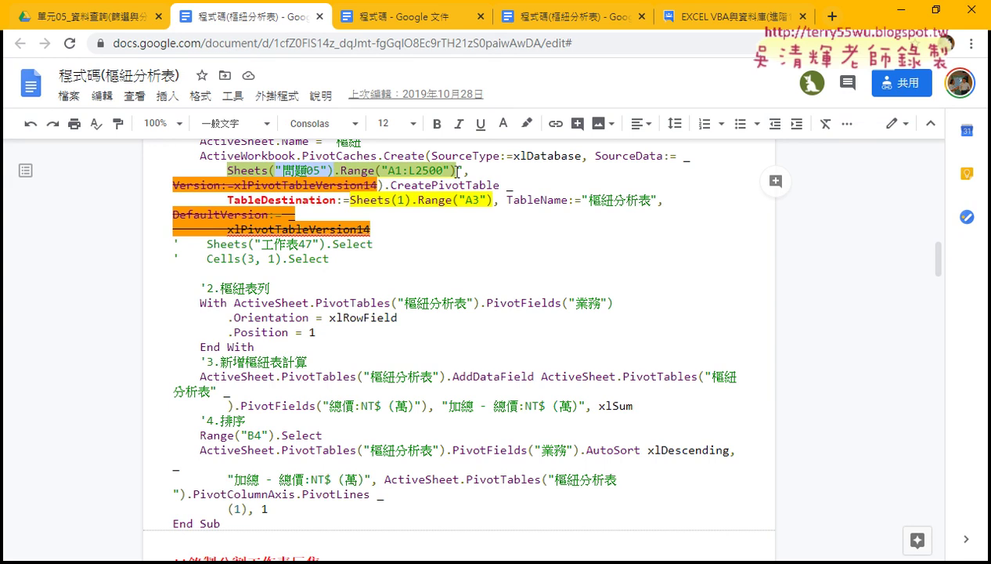
drag(337, 172, 452, 171)
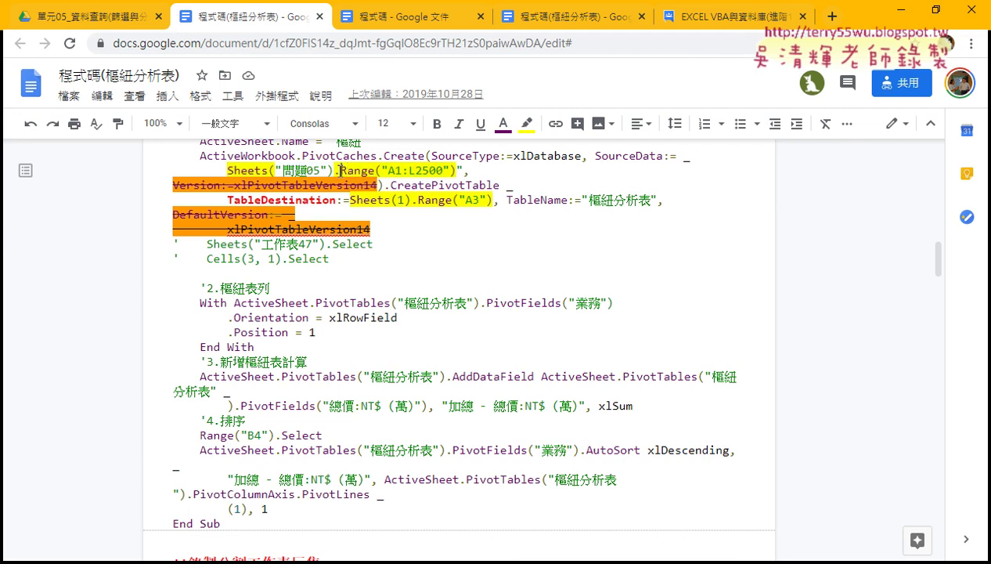
drag(350, 200, 415, 201)
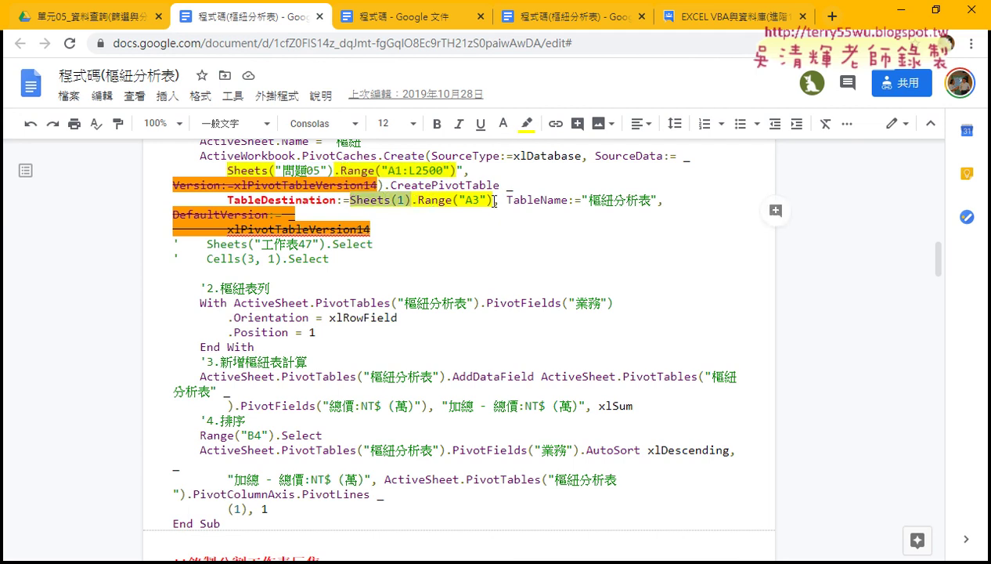
drag(493, 201, 432, 201)
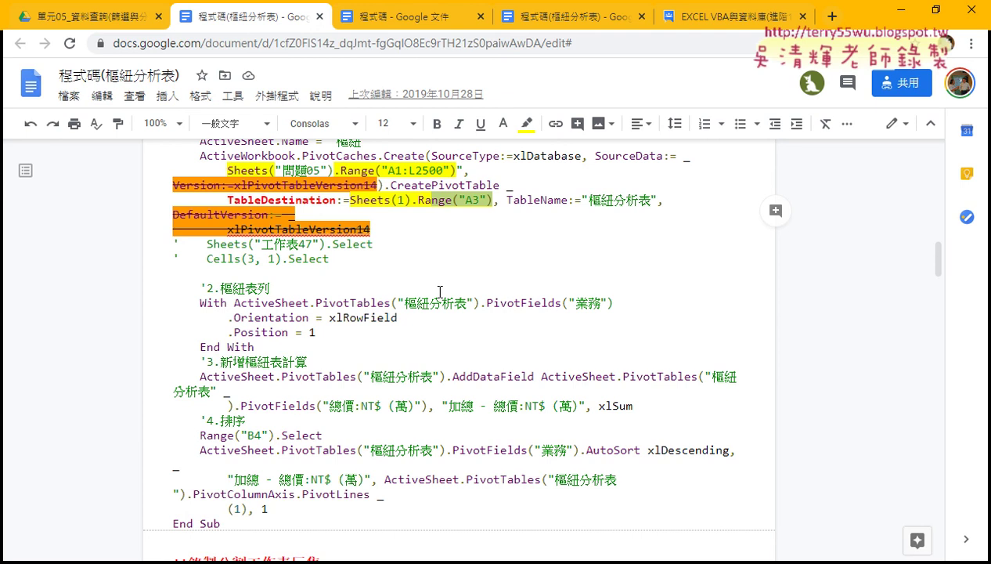
scroll(440, 292, up, 1)
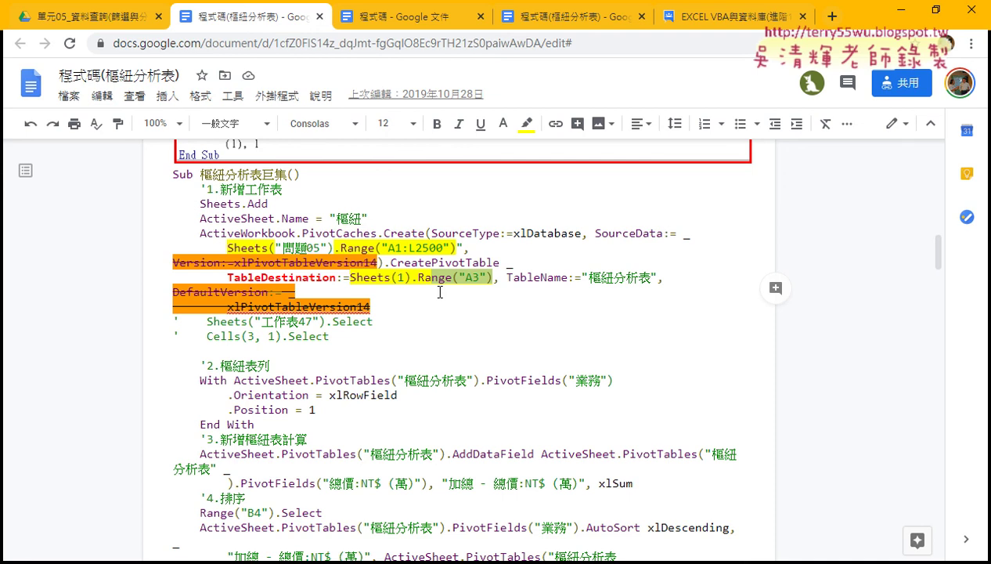
mouse_move(351, 560)
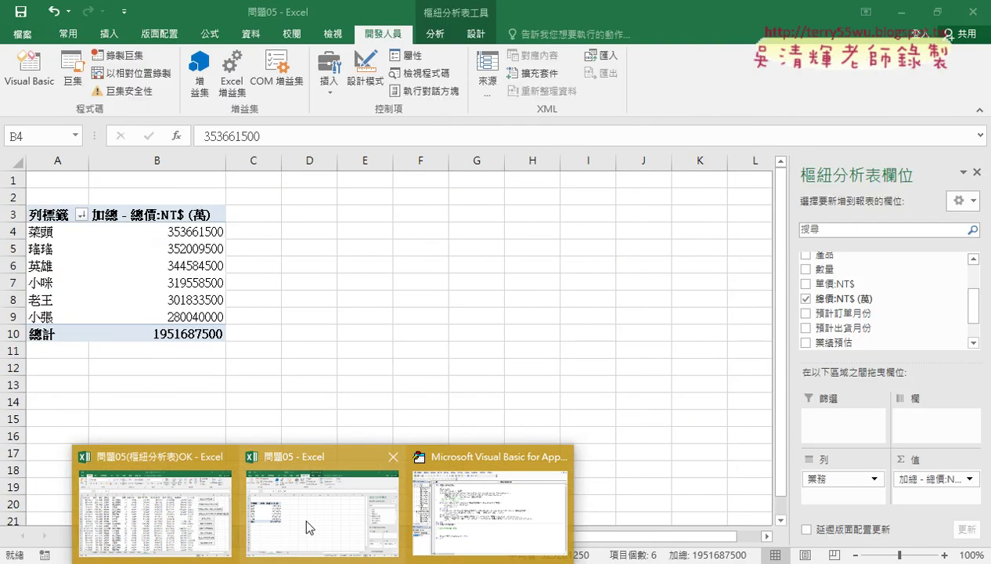
In 問題05(樞紐分析表)OK, run 刪除工作表, 樞紐分析表巨集, then 用樞紐分割工作表2_工作表命名
click(309, 527)
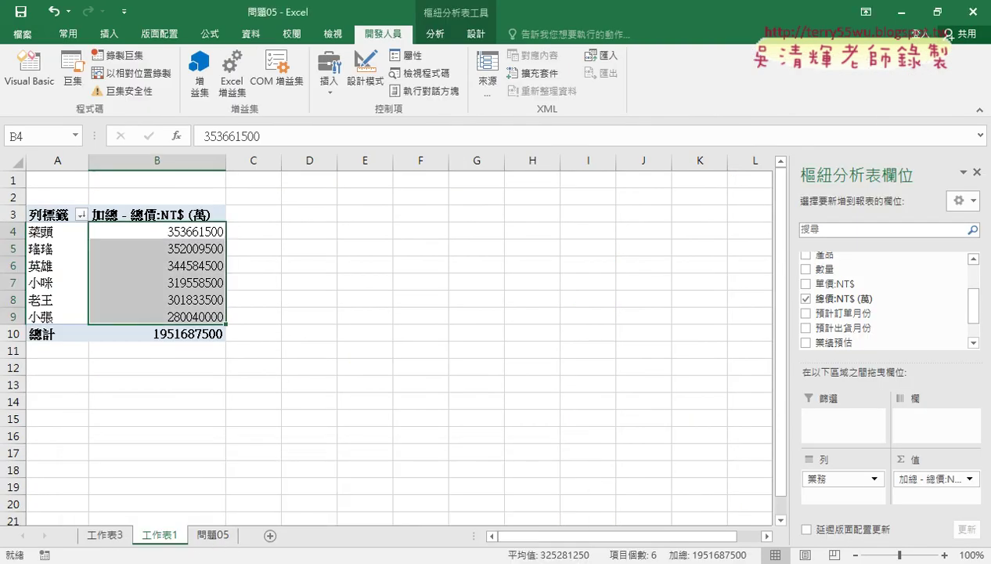
mouse_move(350, 560)
click(153, 493)
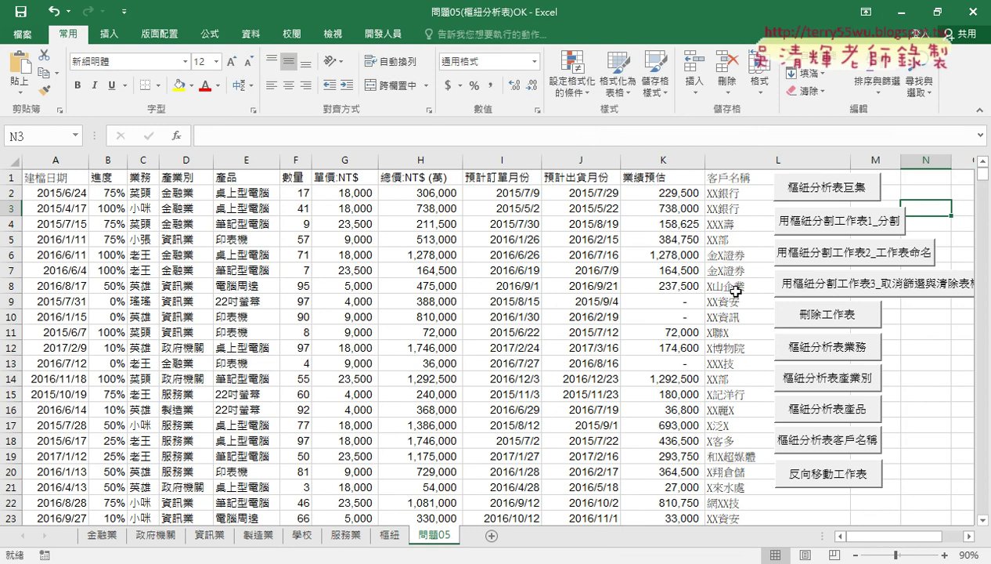
click(820, 318)
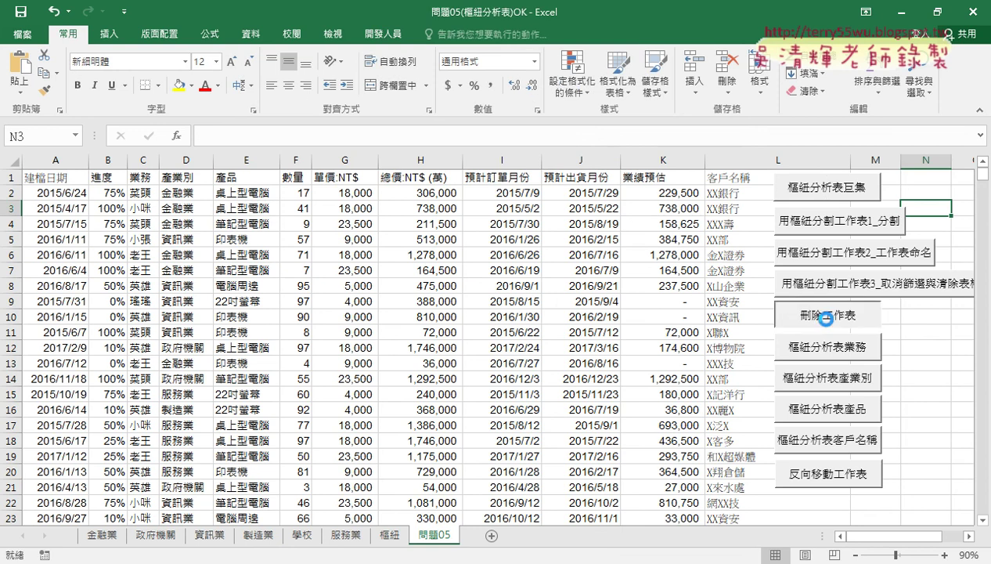
click(820, 190)
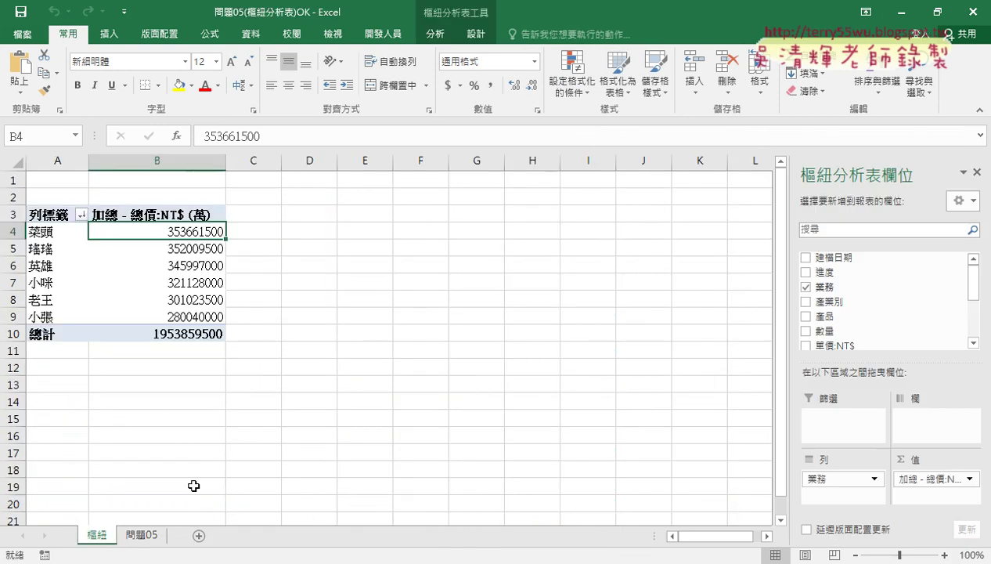
click(141, 535)
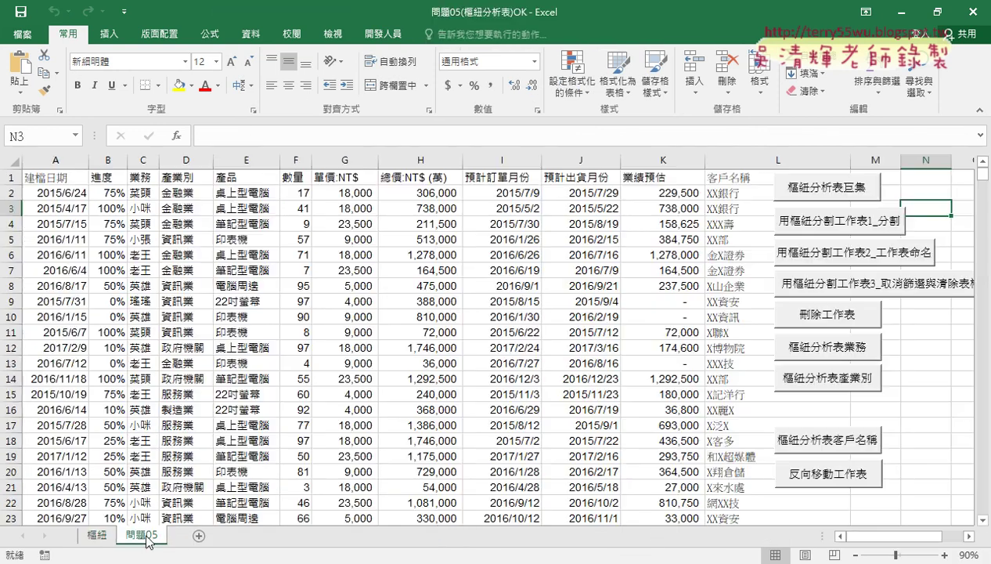
click(864, 262)
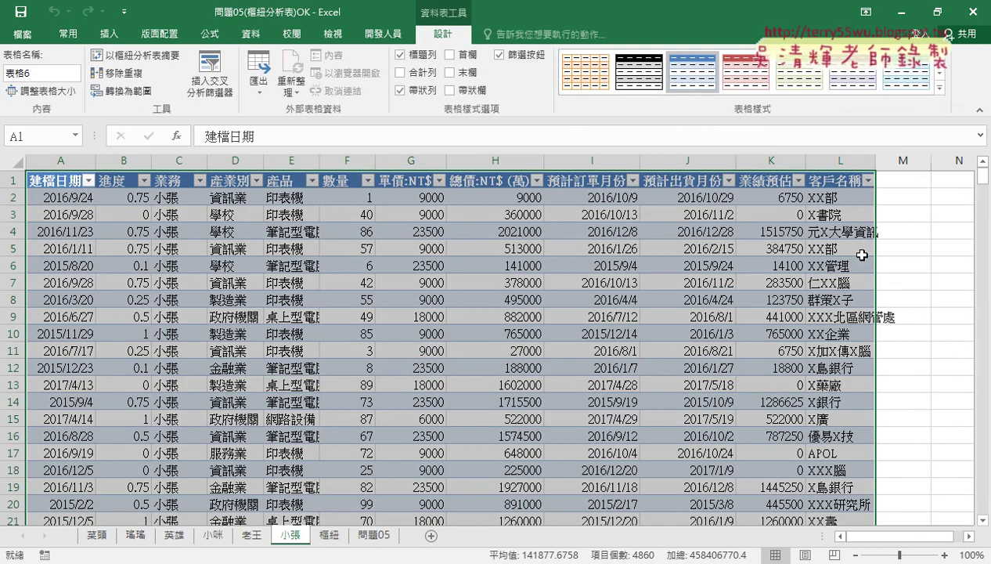